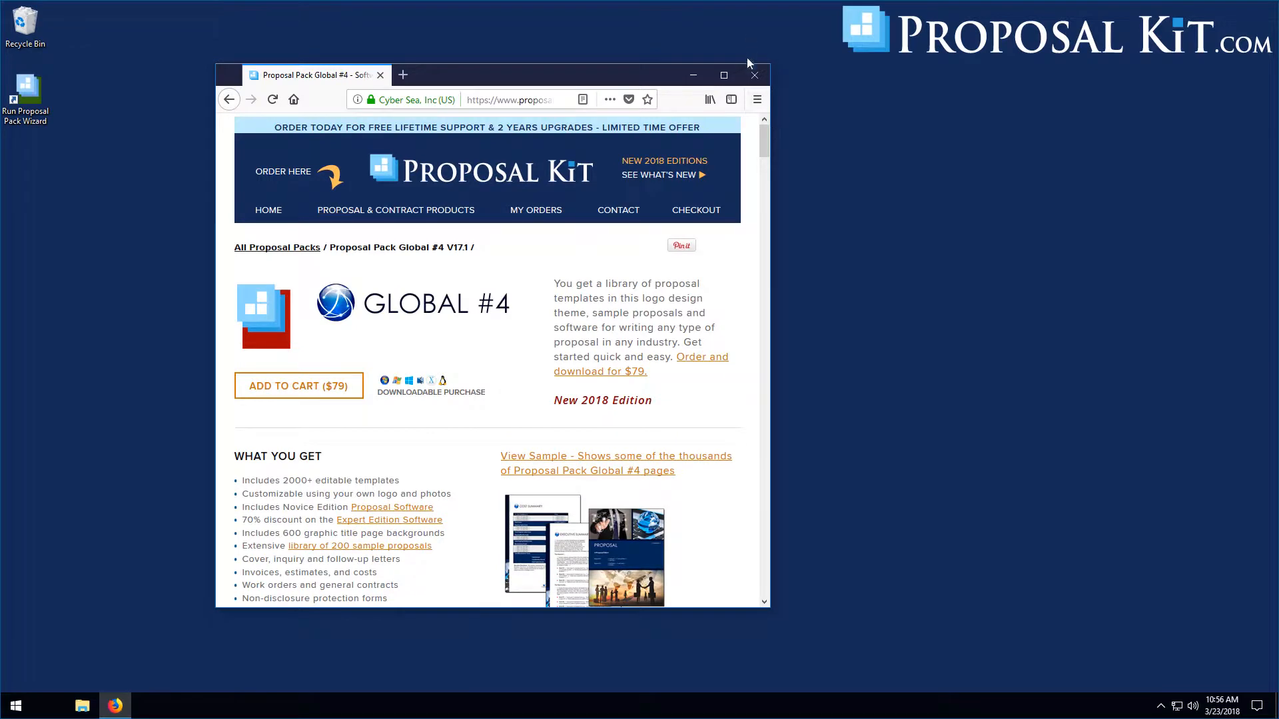
Step: Close the product web page, run the Proposal Pack Wizard and start a new document project
click(755, 78)
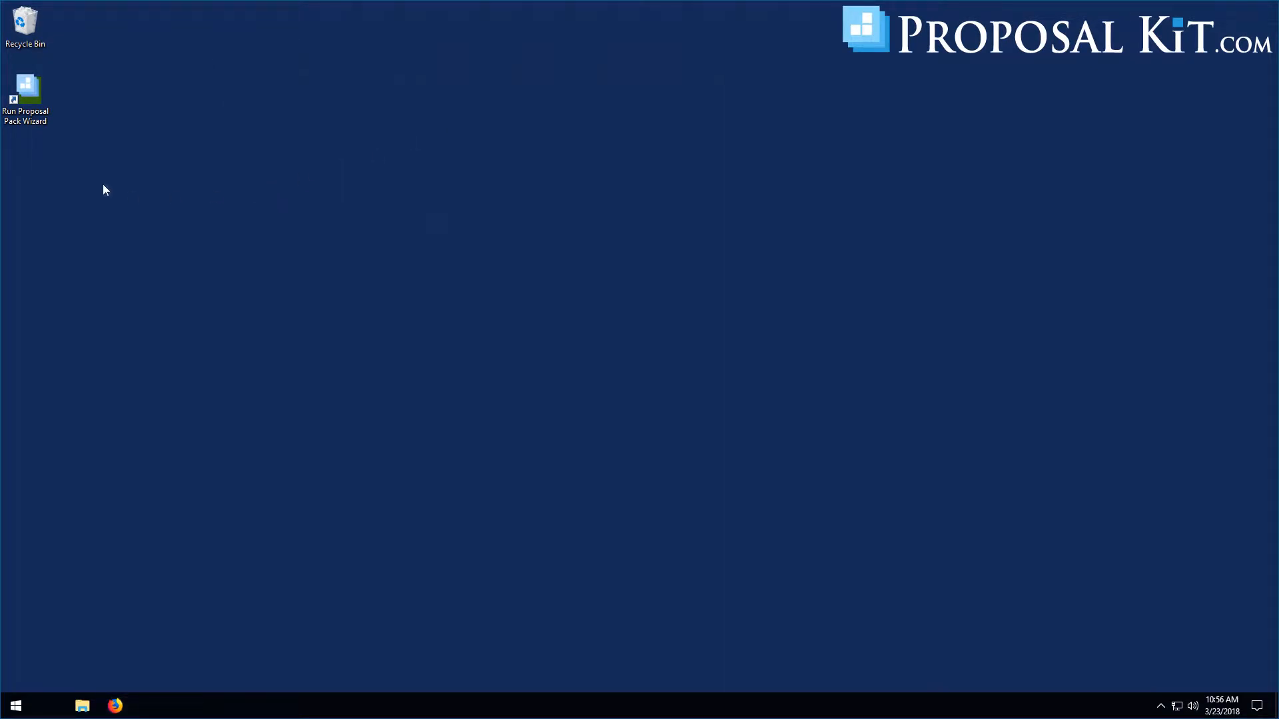
double_click(19, 94)
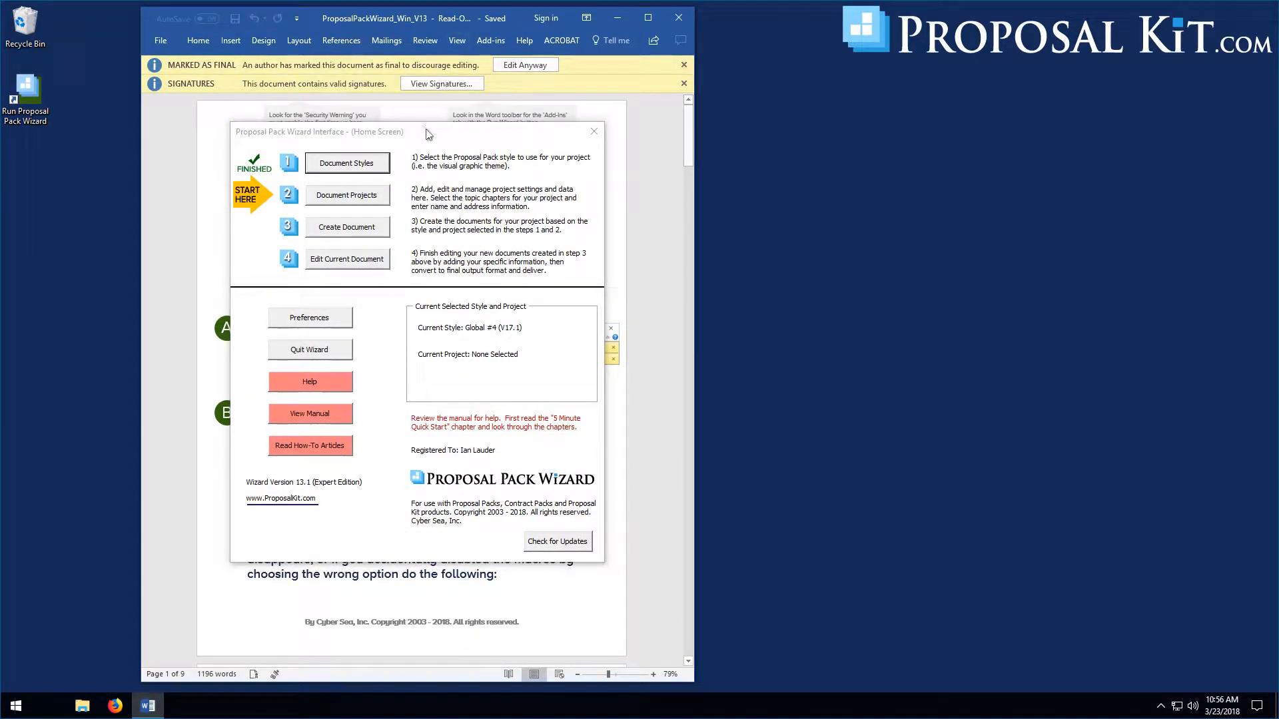
drag(428, 134, 429, 119)
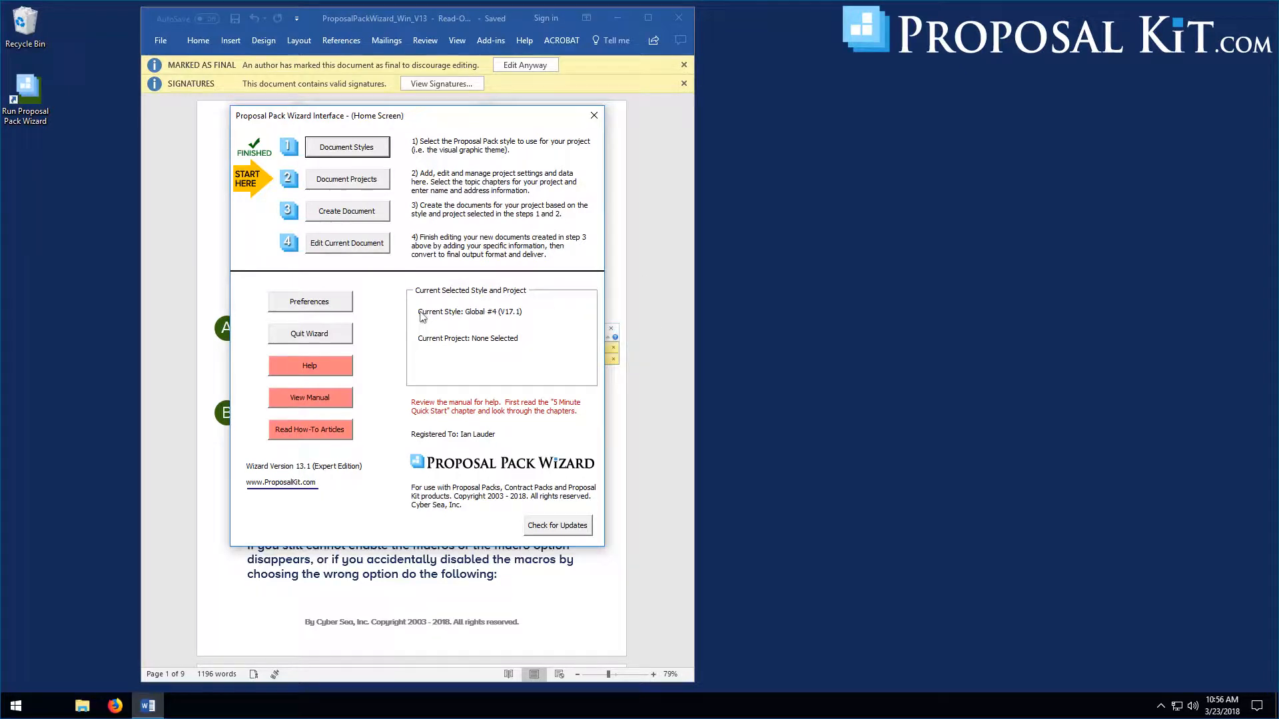
click(347, 180)
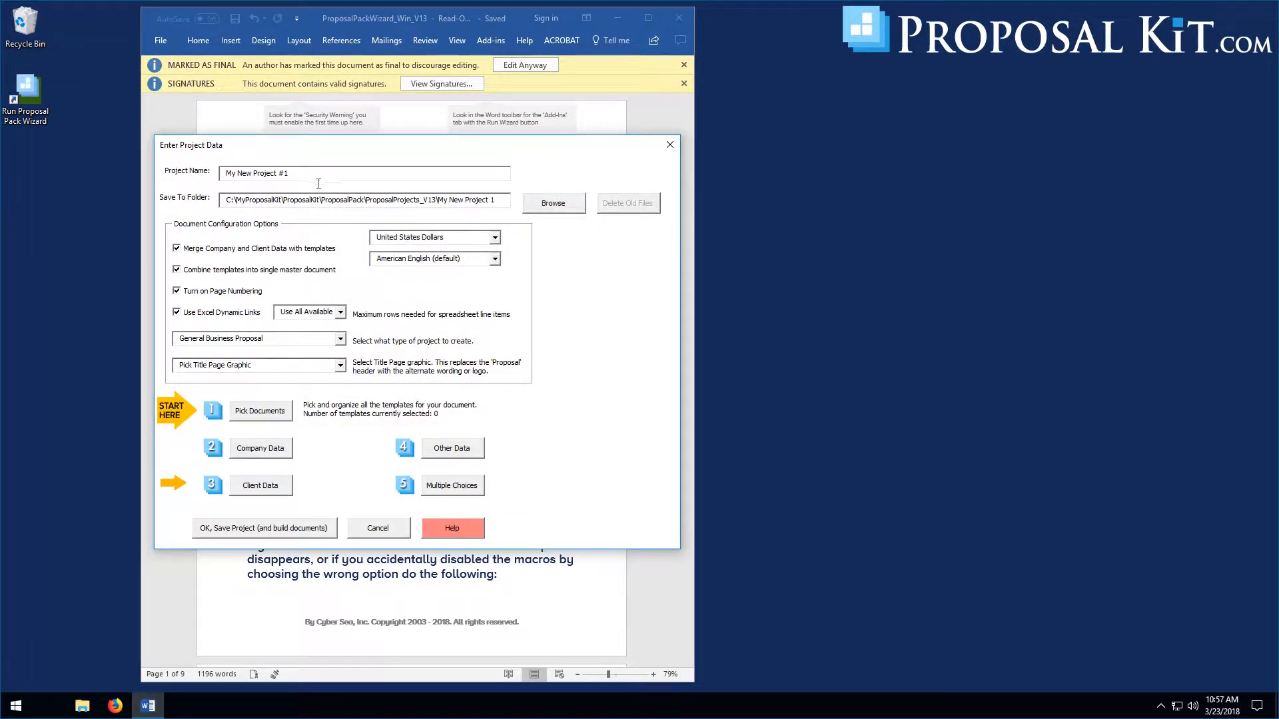
Step: Open the project's document selection and choose the Business Services and Consulting Sample Proposal from the completed samples
click(270, 415)
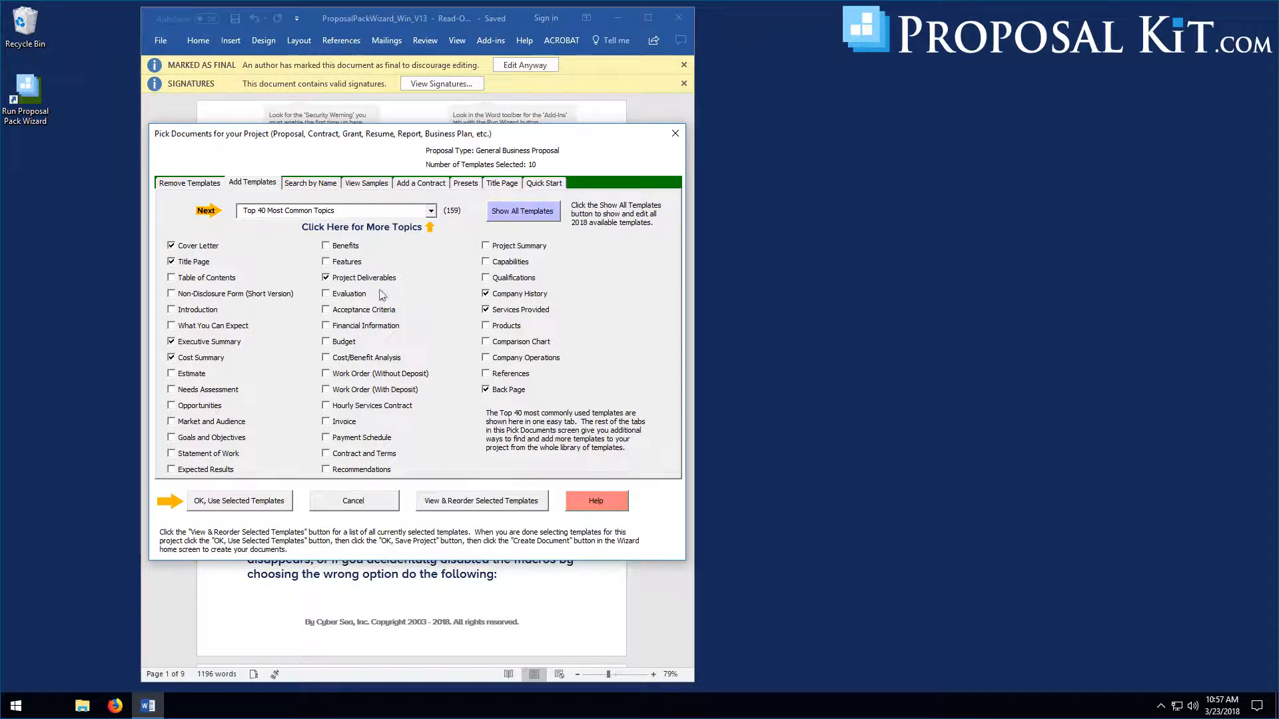
click(369, 184)
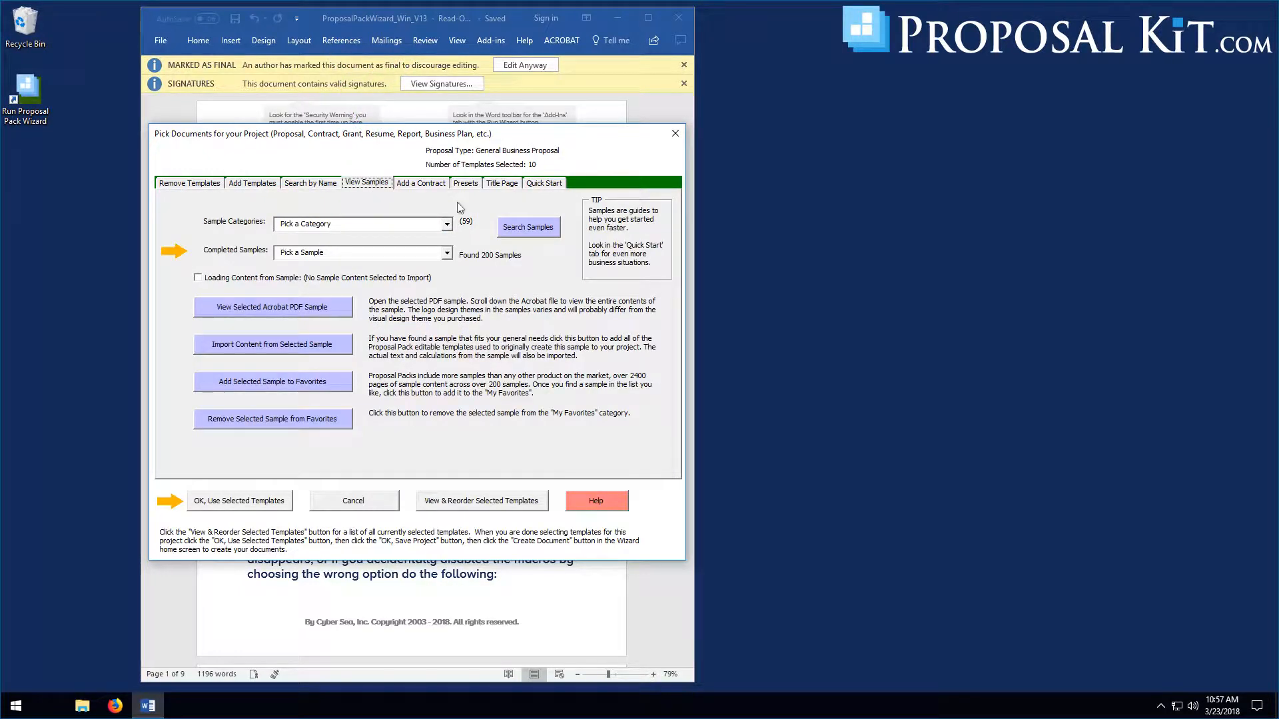
click(447, 255)
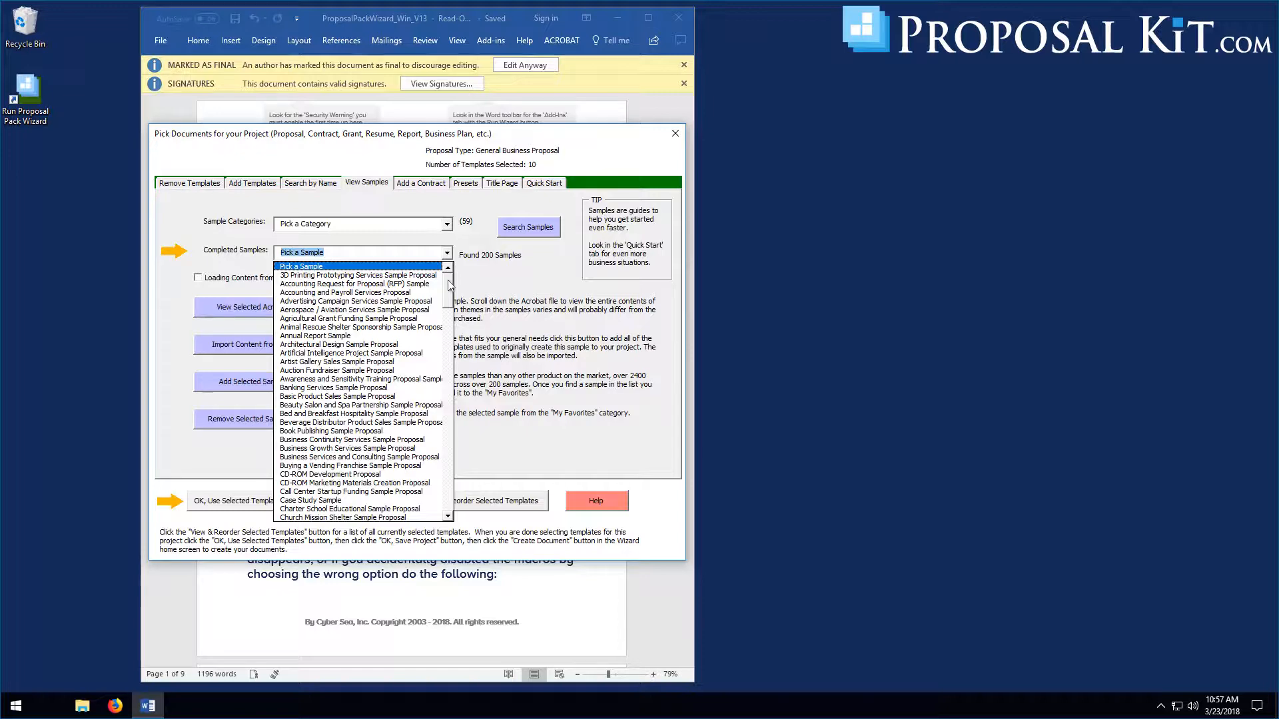
mouse_move(449, 285)
mouse_down()
mouse_move(461, 391)
mouse_move(467, 296)
mouse_up()
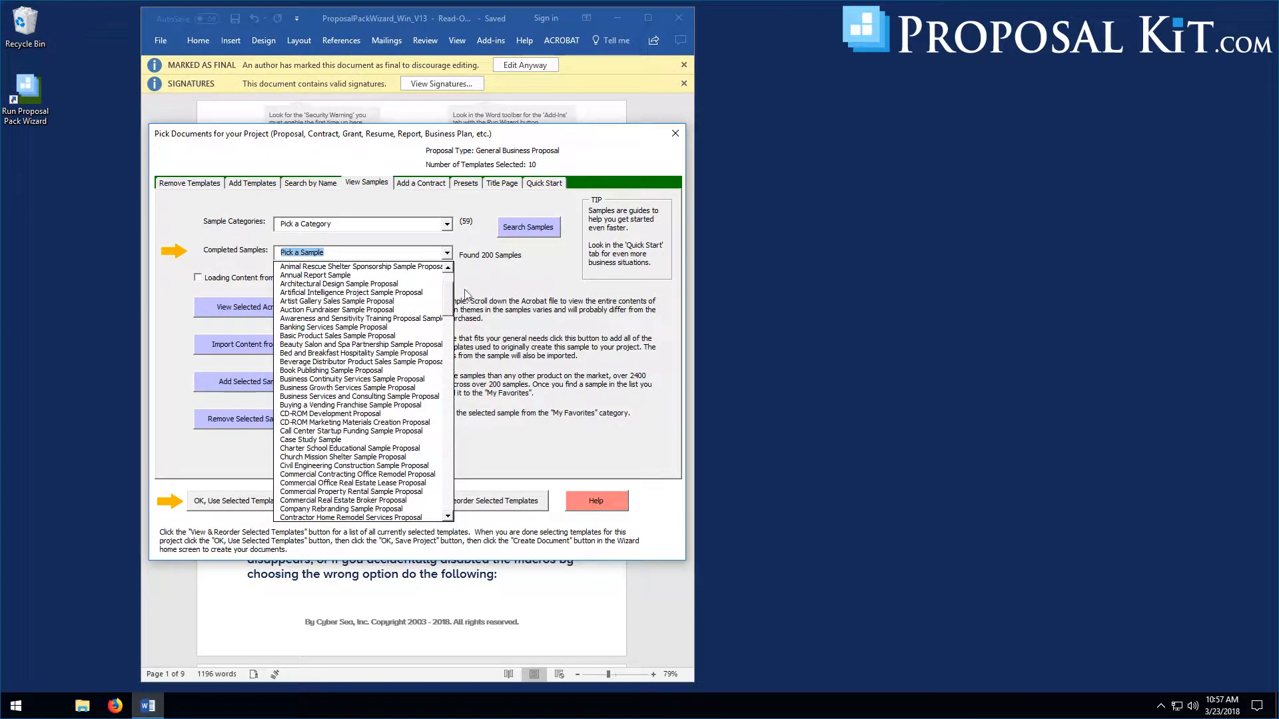
click(351, 397)
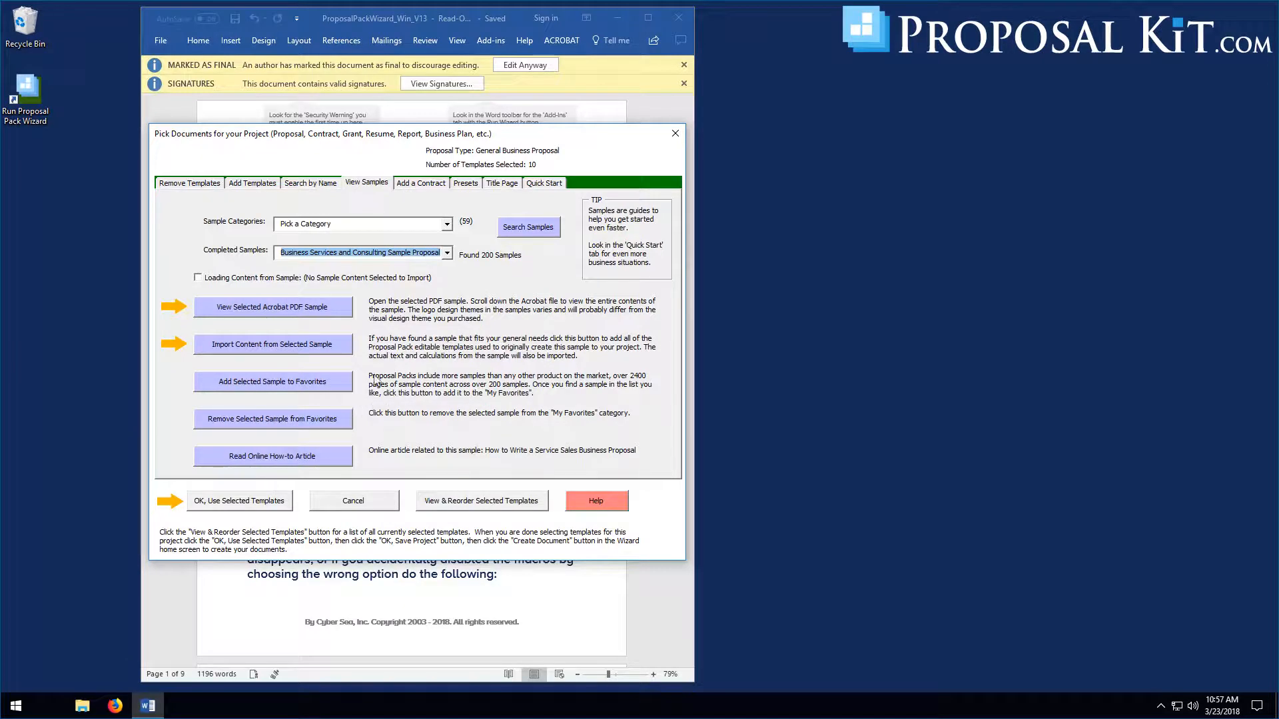
Step: Review the selected sample's PDF from the introduction and title page through the Executive Summary to the References, and close it
click(270, 310)
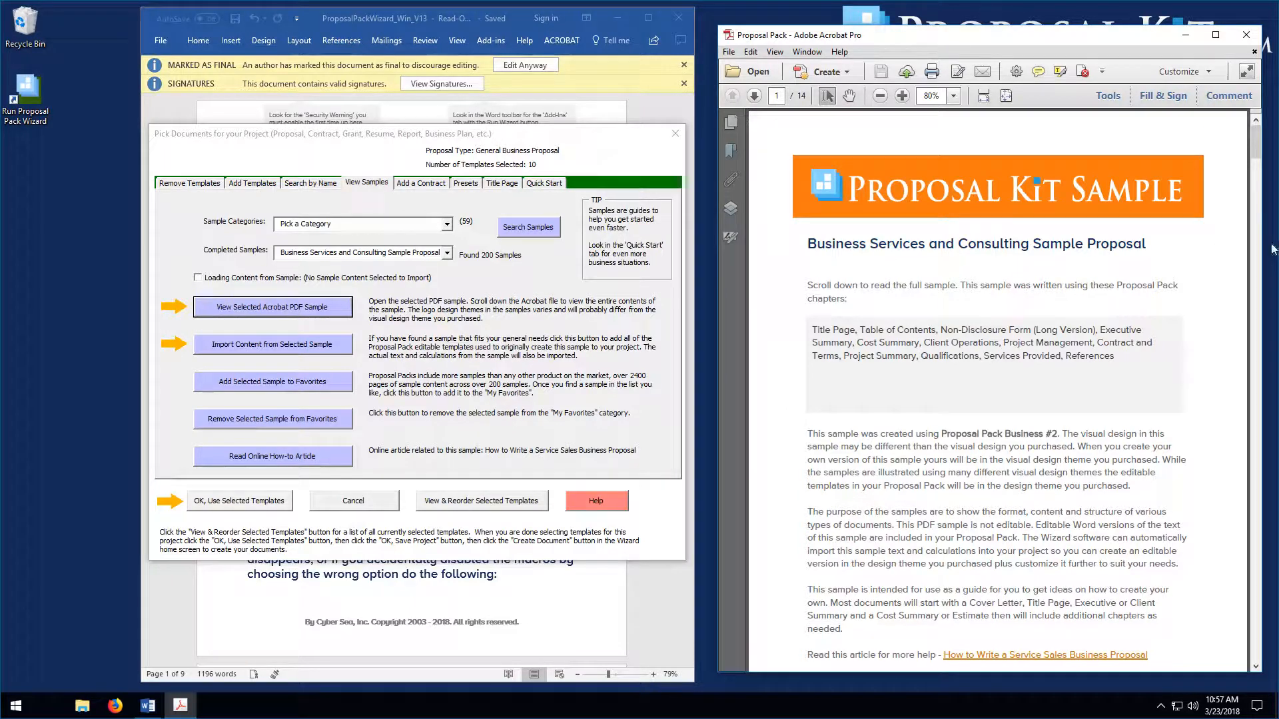
drag(1256, 147, 1256, 148)
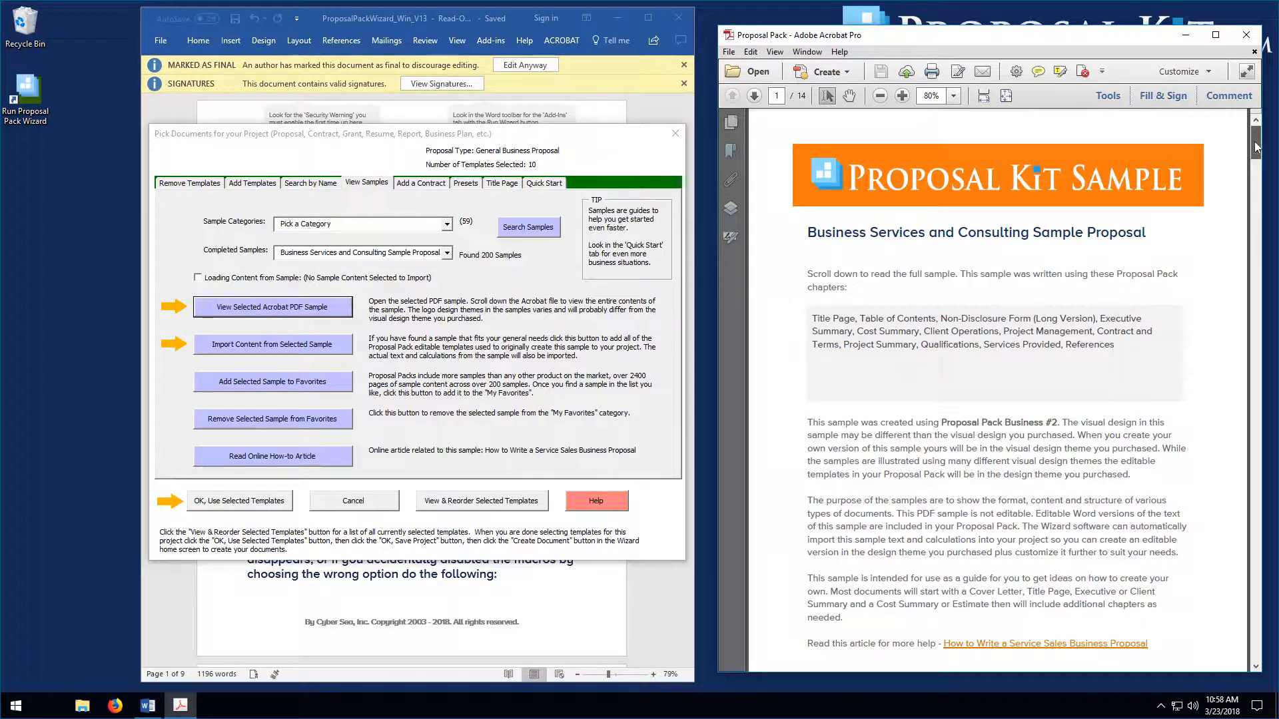
drag(1256, 147, 1257, 146)
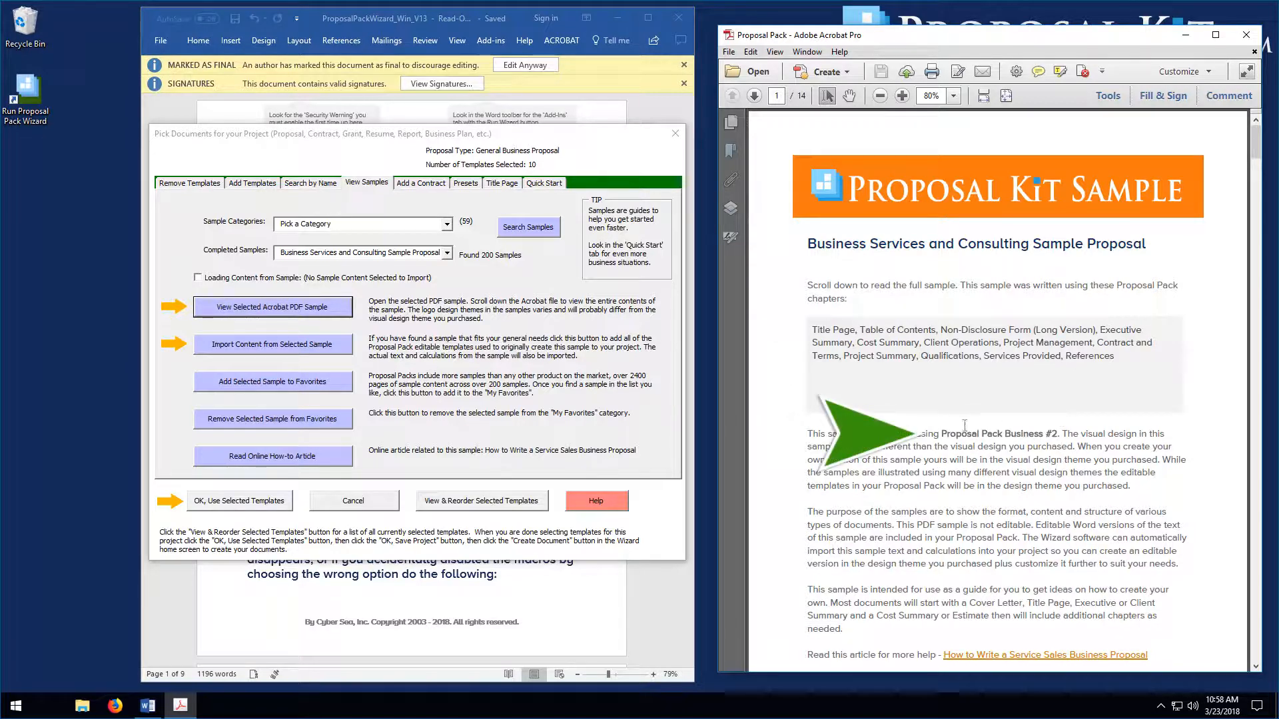
drag(1256, 147, 1259, 189)
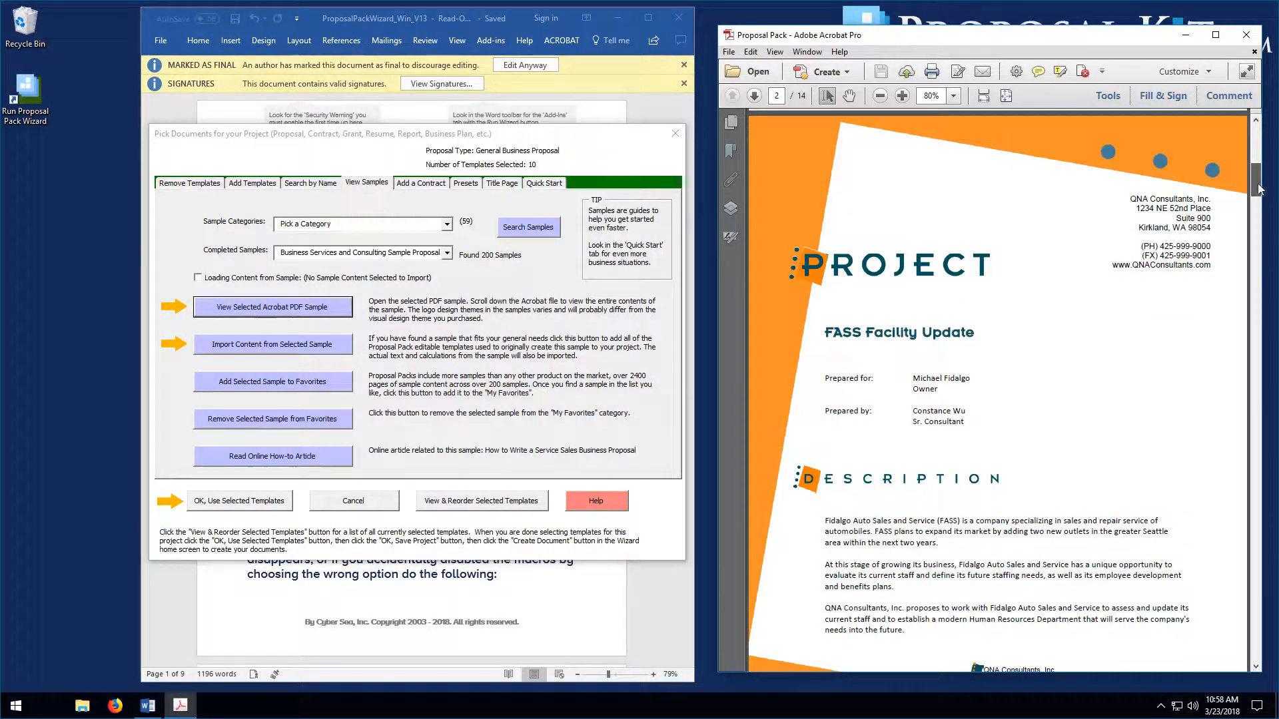
scroll(1259, 190, up, 5)
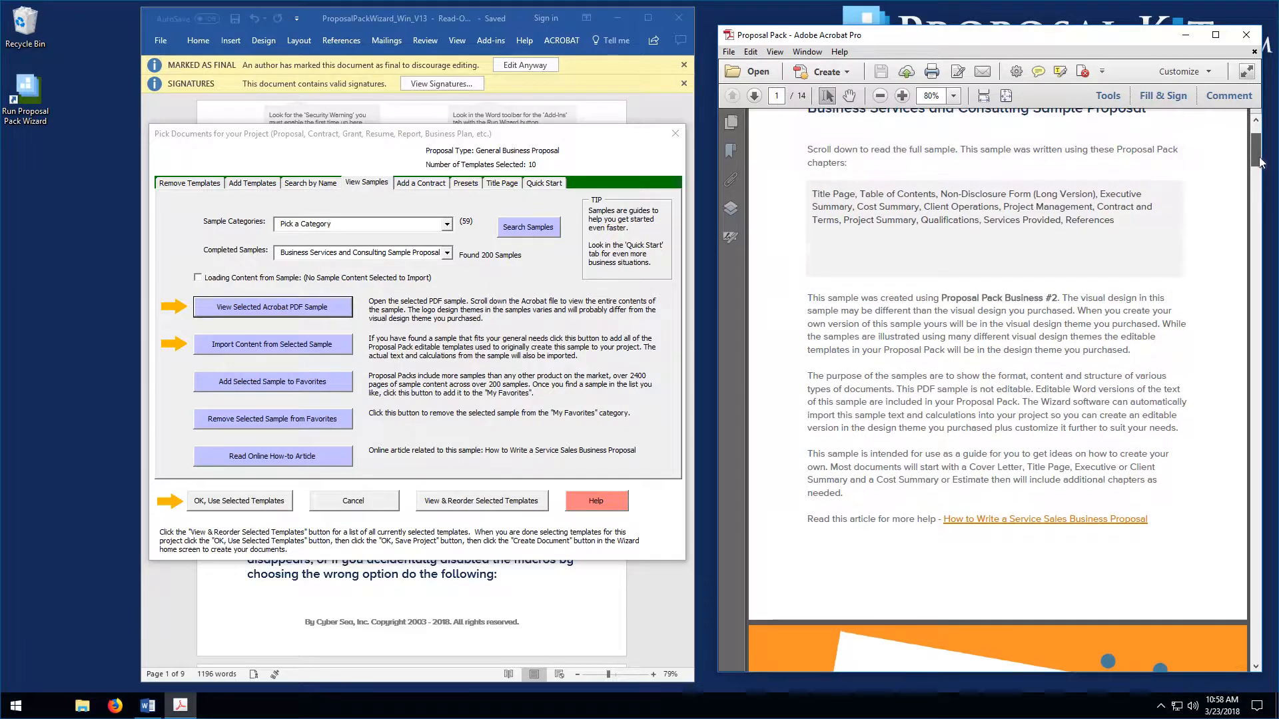
scroll(1259, 189, down, 6)
scroll(1259, 190, up, 1)
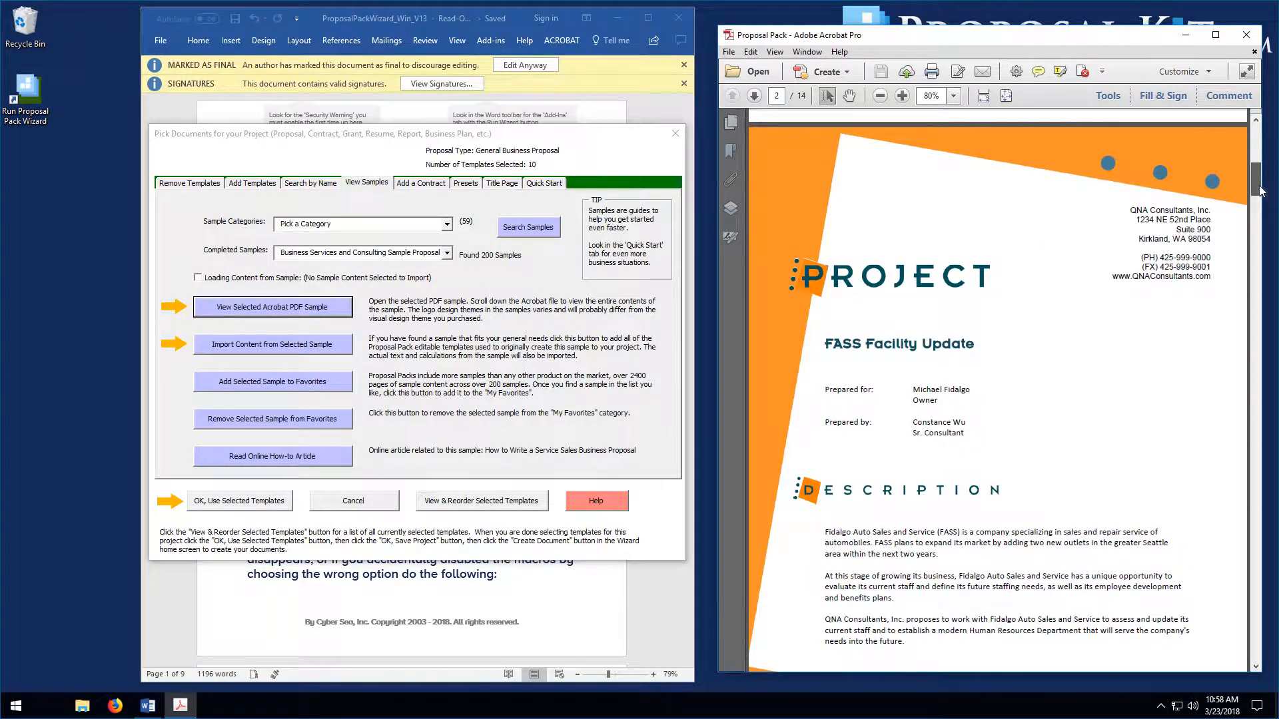
scroll(1259, 190, down, 3)
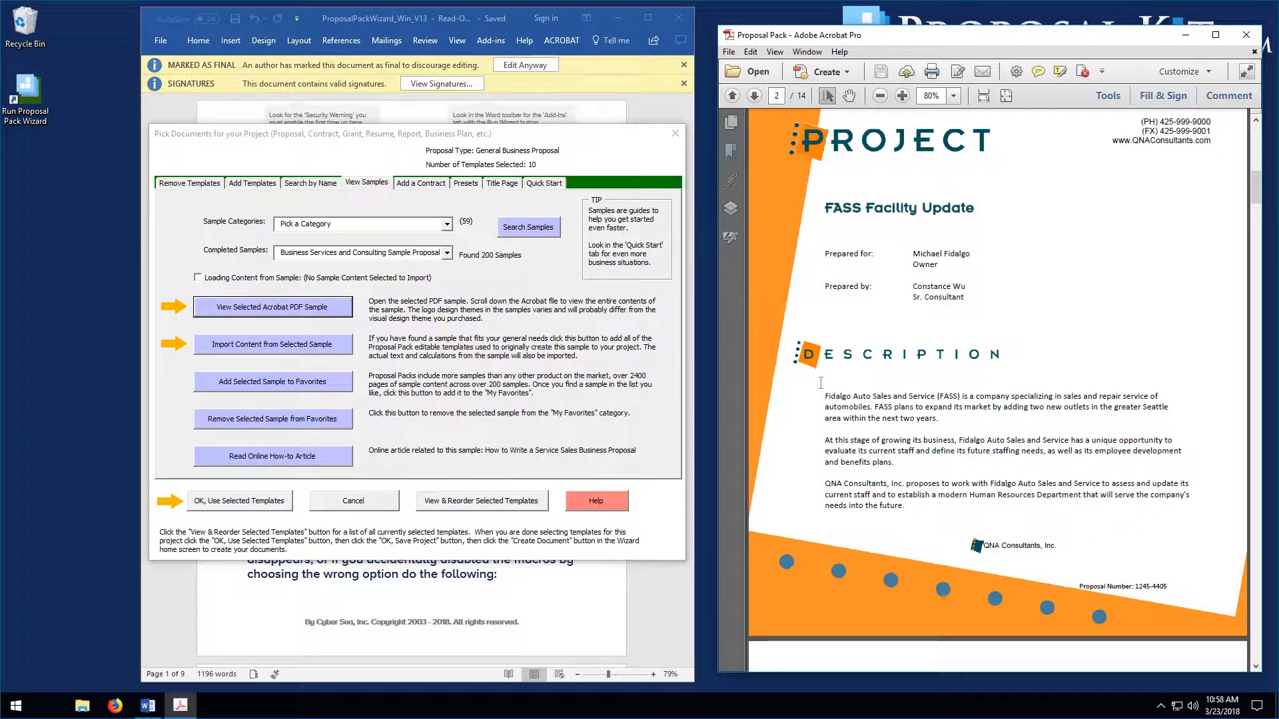
scroll(1255, 209, down, 5)
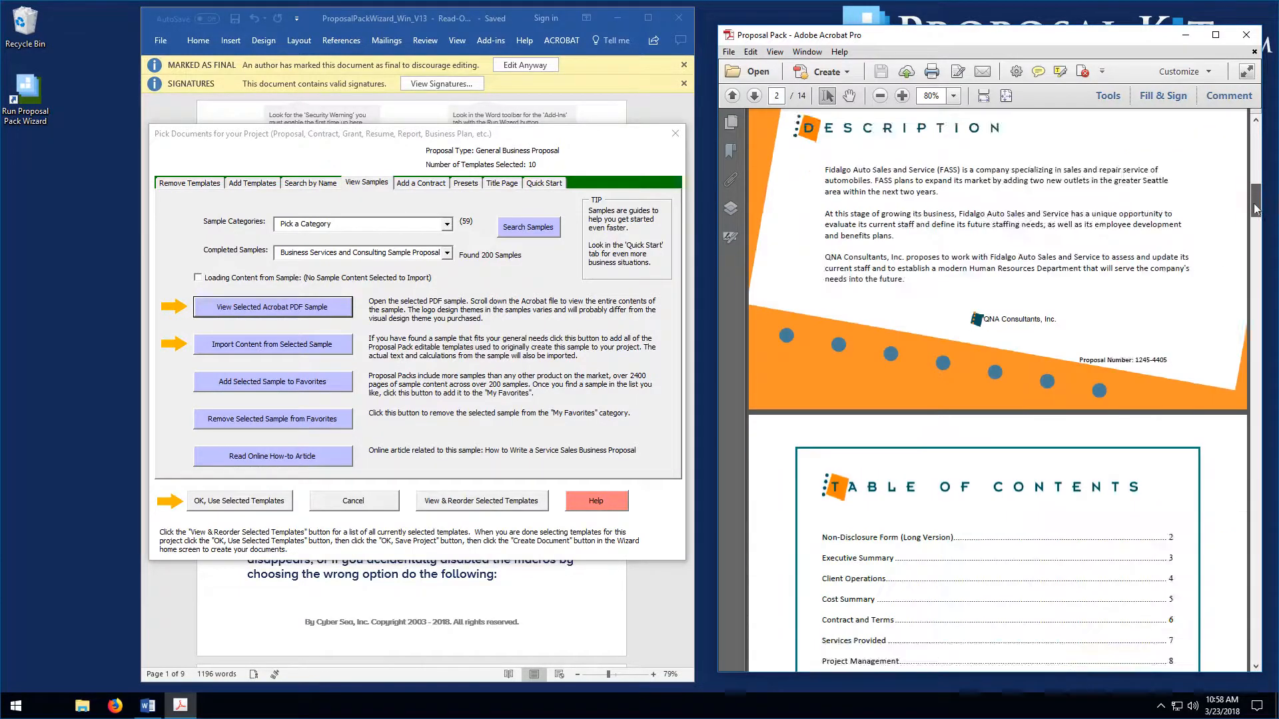
drag(1255, 209, 1255, 301)
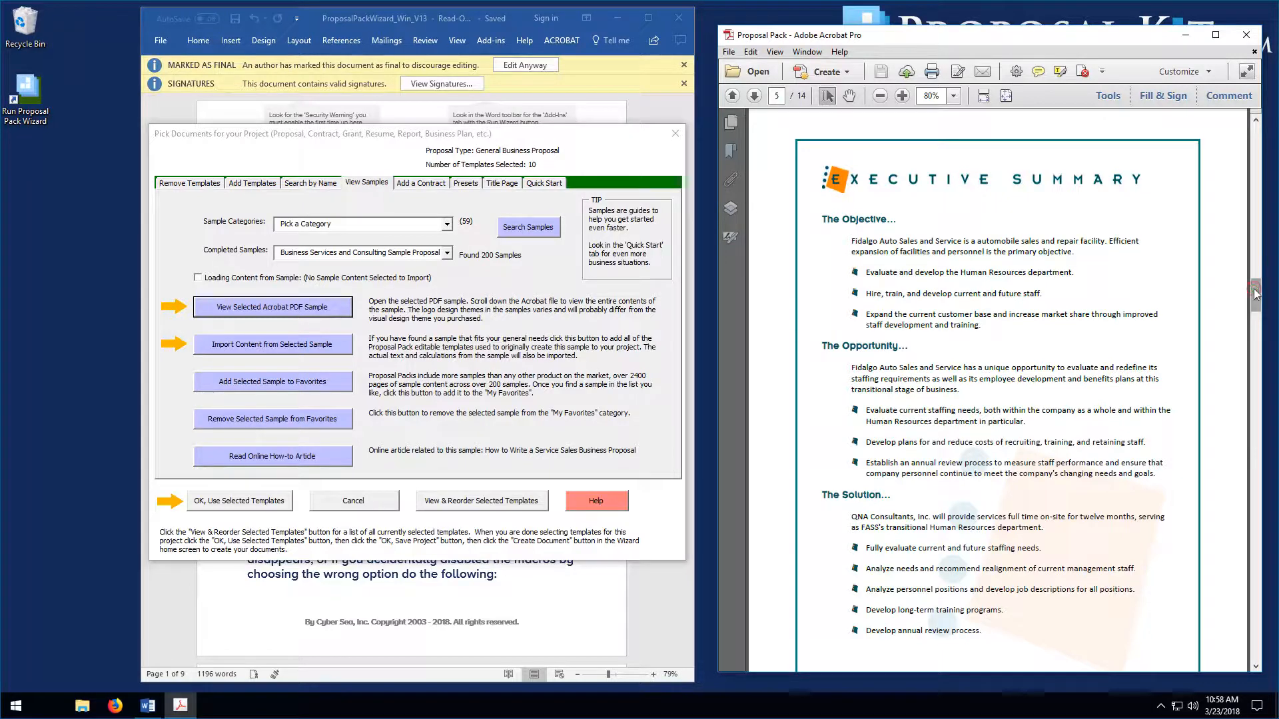
drag(1256, 293, 1255, 297)
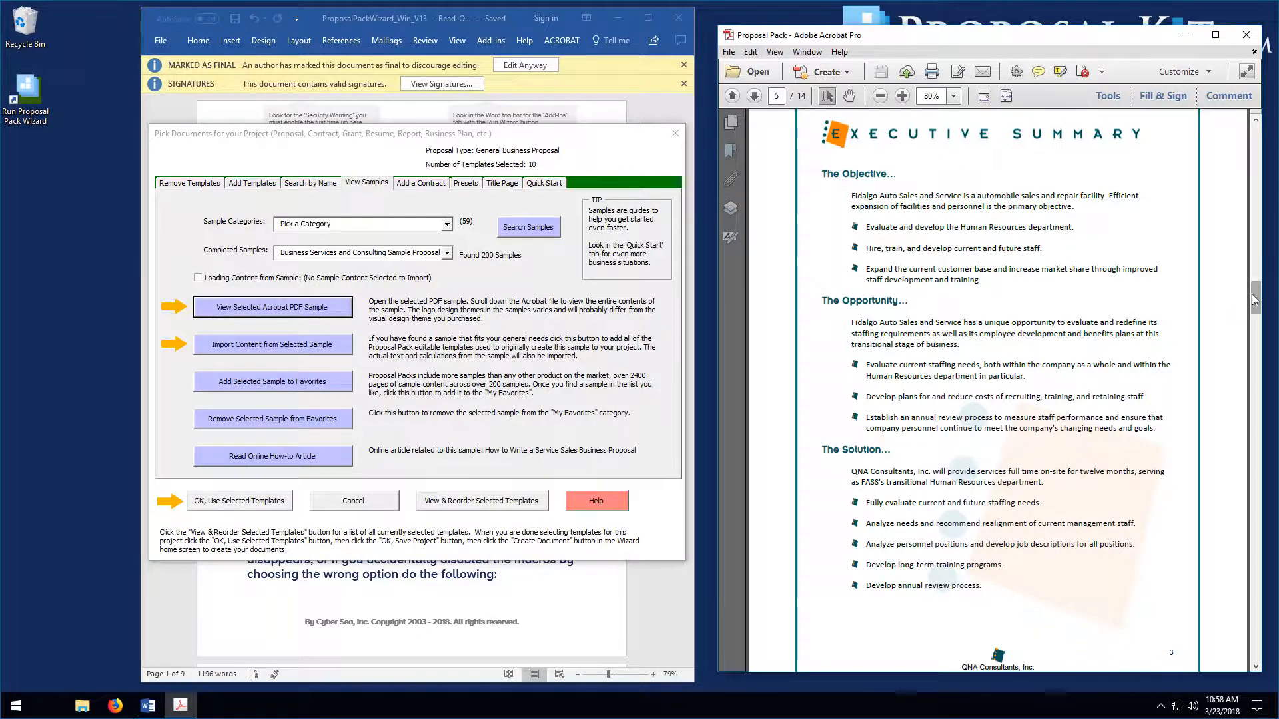
drag(1255, 300, 1255, 592)
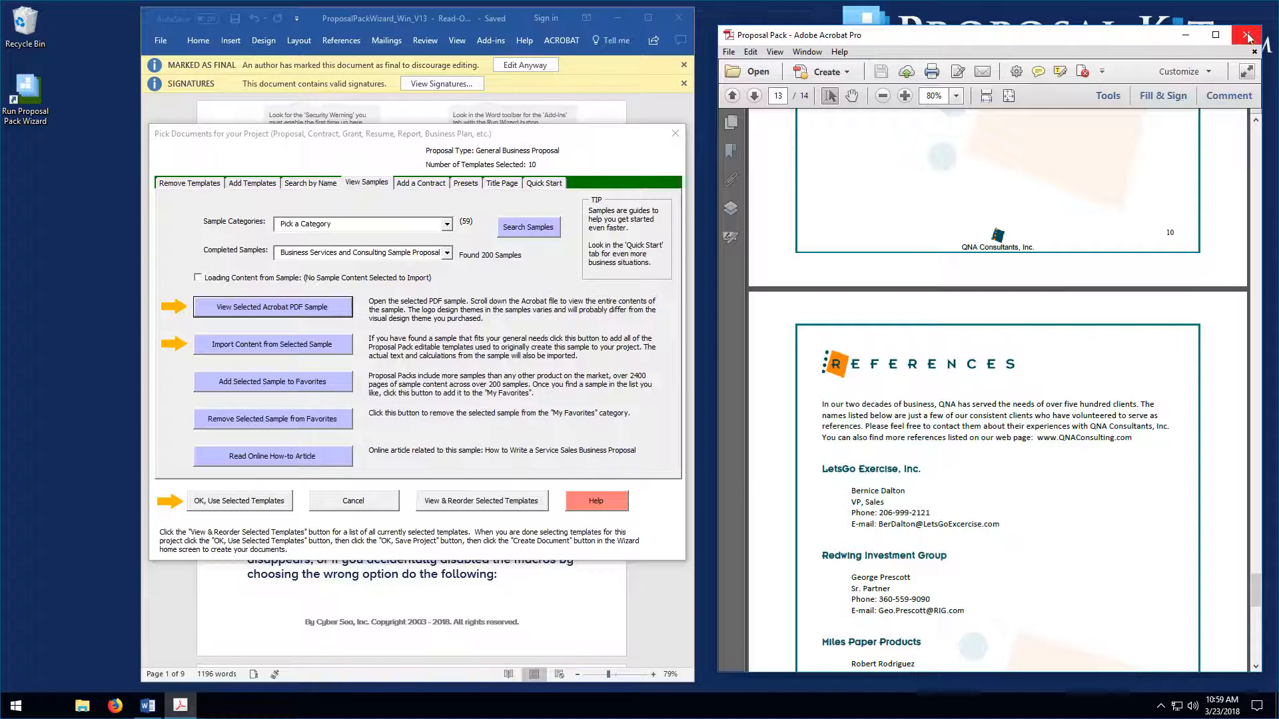
click(1246, 34)
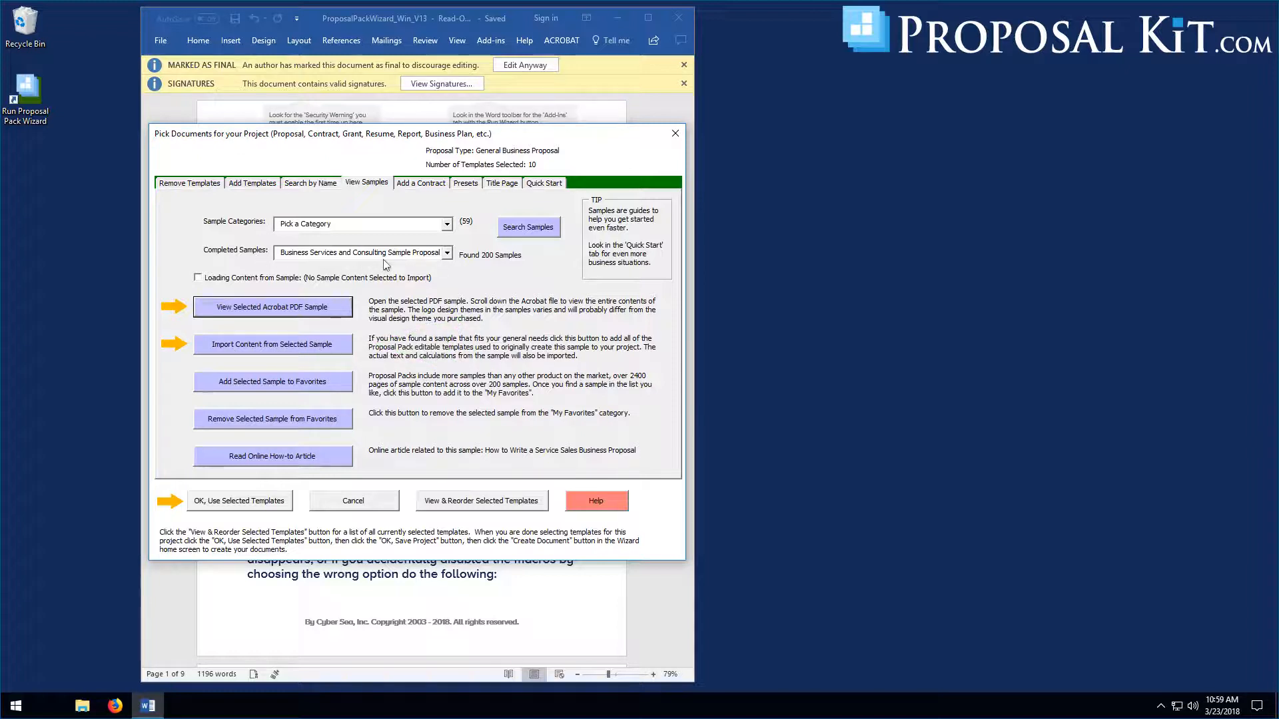
Step: Import the content from the selected sample, review and accept its combined template list, and use those templates in the project
click(281, 349)
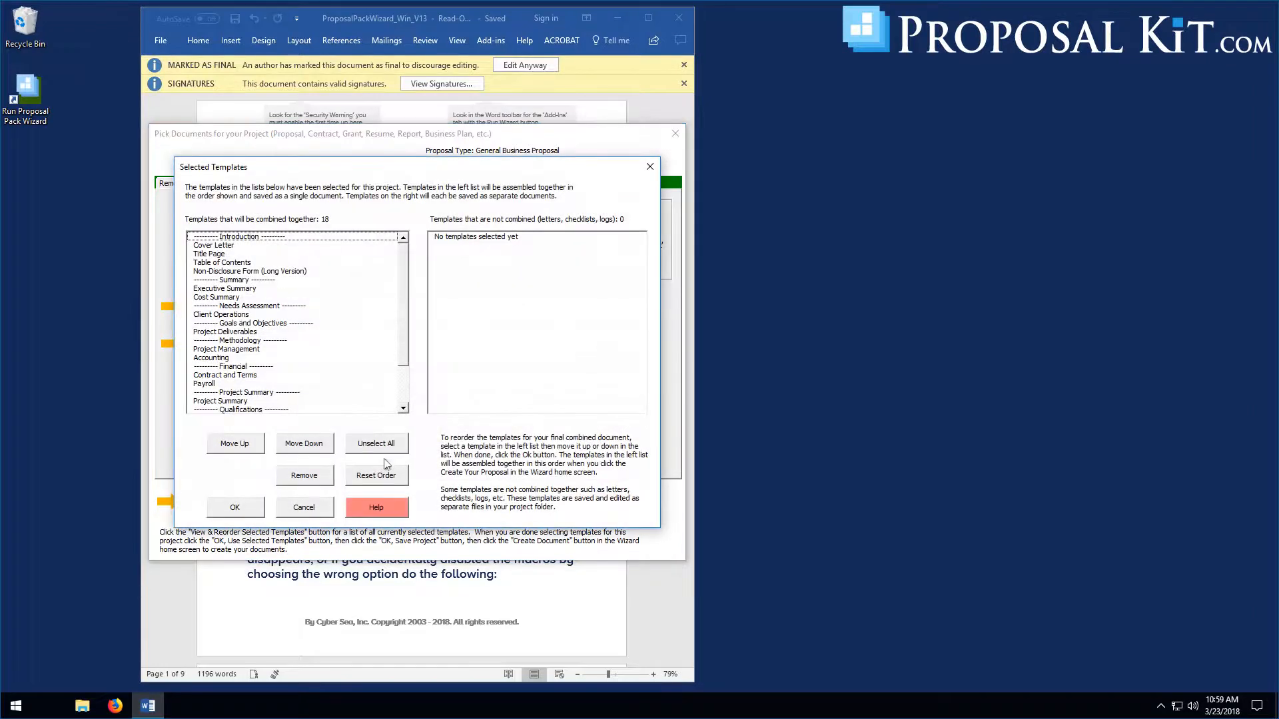
drag(377, 177, 923, 169)
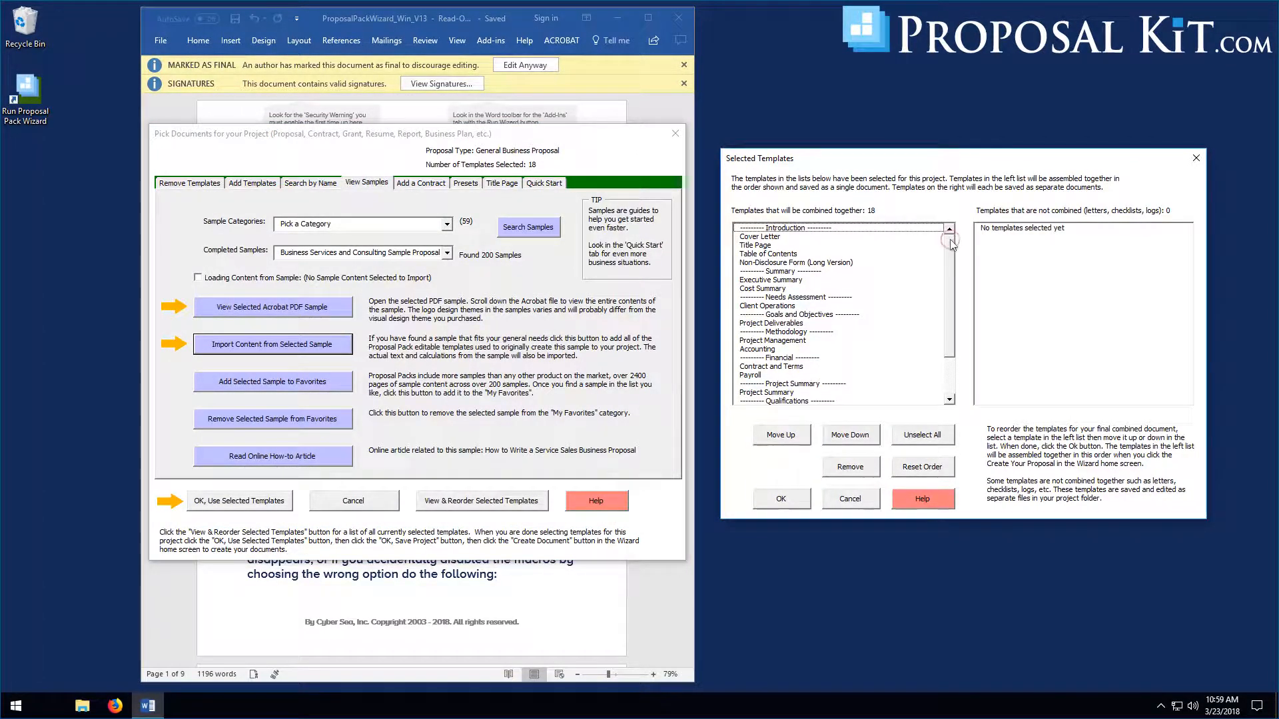
drag(951, 241, 951, 285)
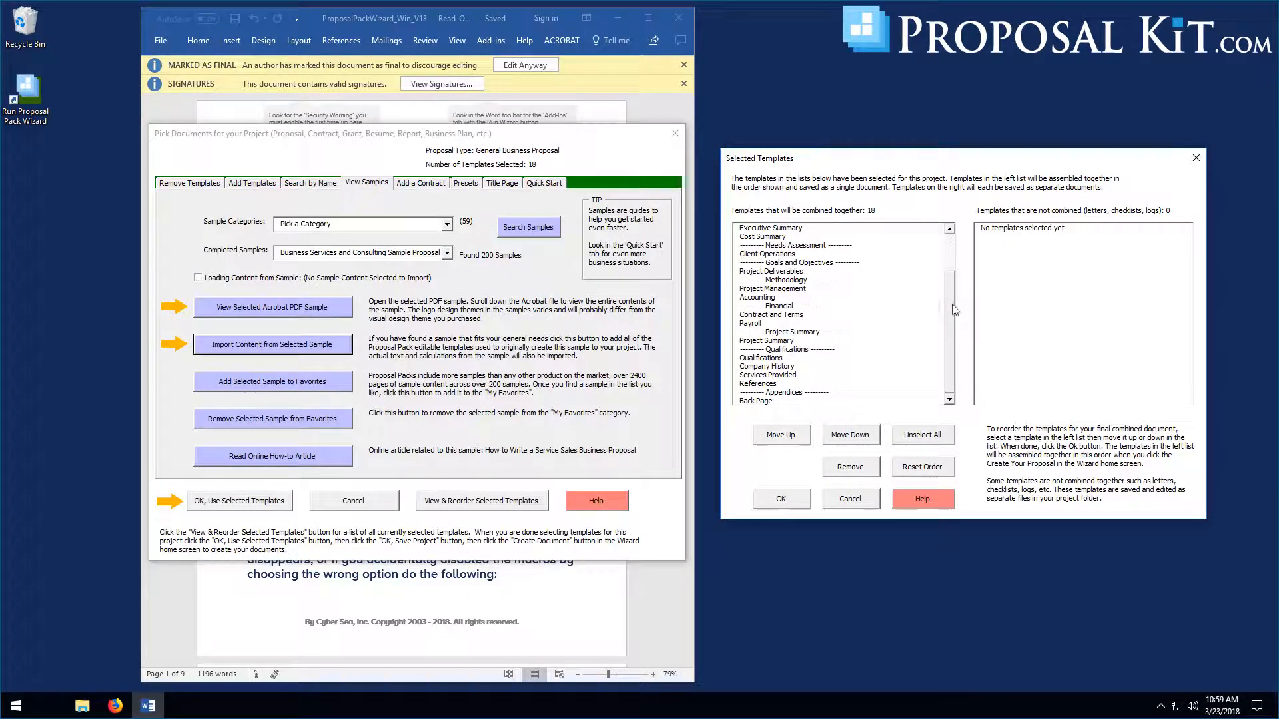
mouse_move(955, 310)
mouse_down()
mouse_move(955, 279)
mouse_move(953, 331)
mouse_up()
mouse_move(949, 300)
mouse_down()
mouse_move(951, 265)
mouse_move(950, 304)
mouse_up()
click(778, 498)
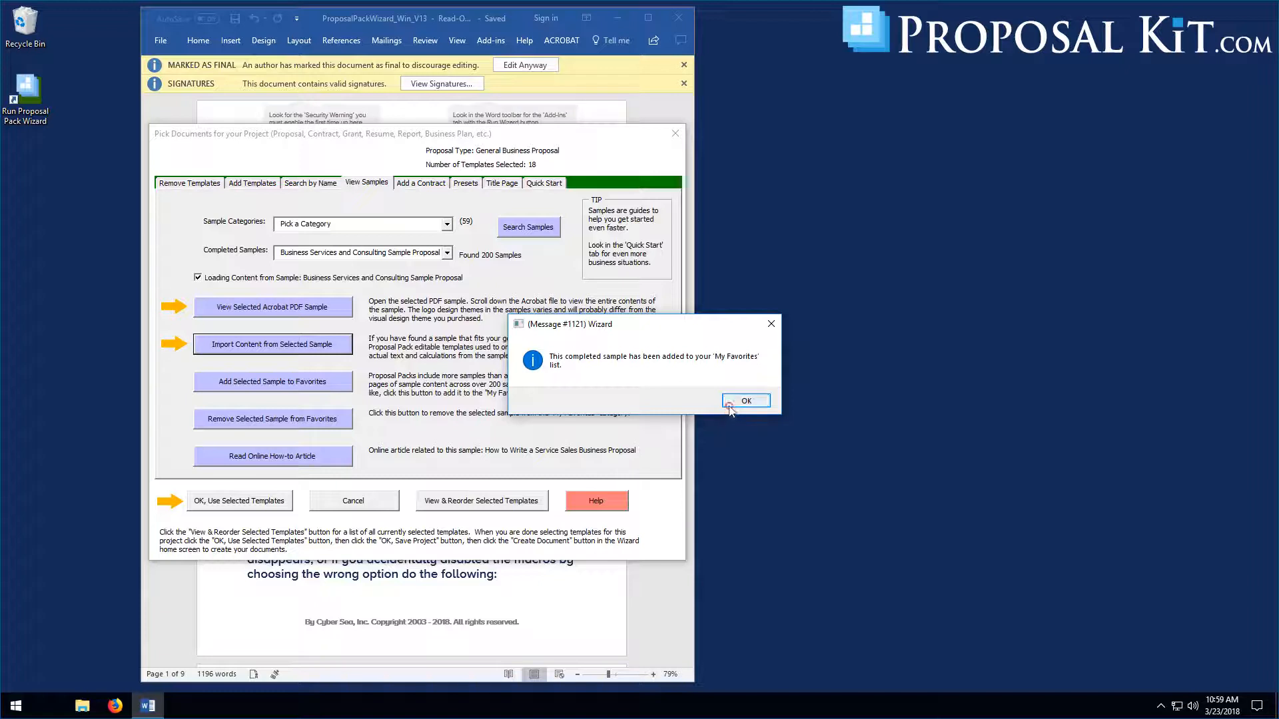
click(736, 402)
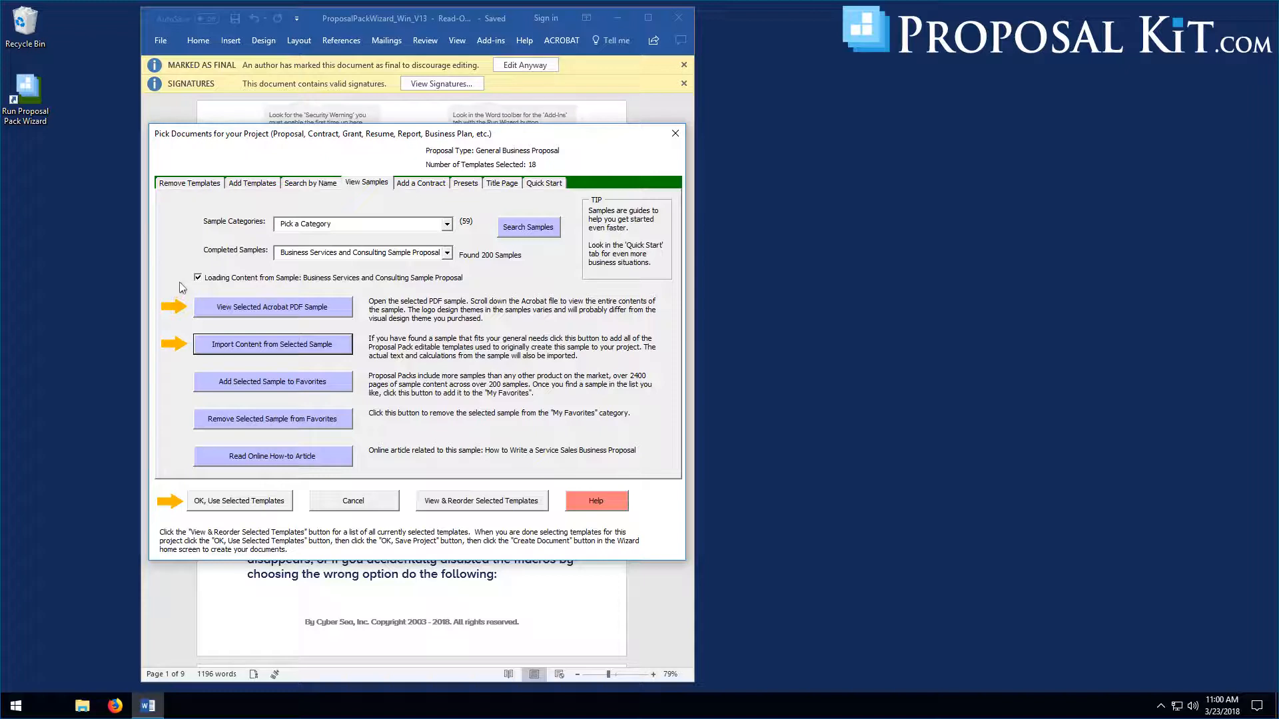
click(216, 503)
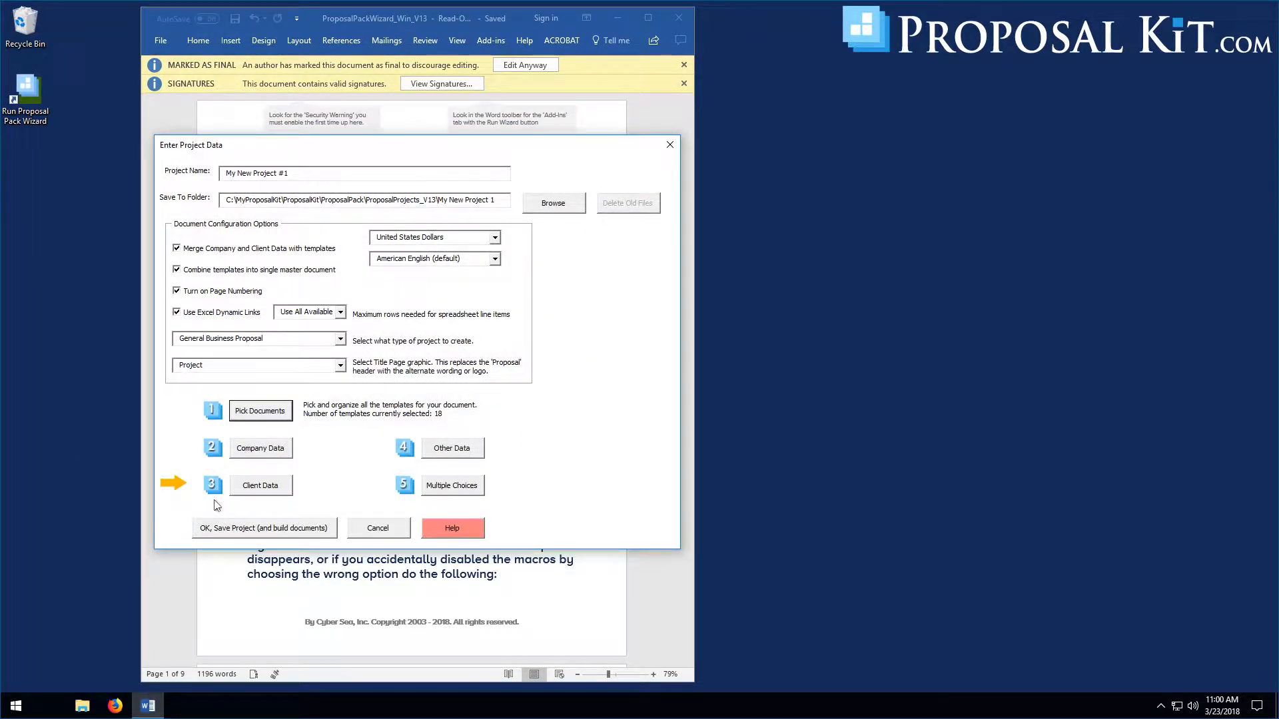
Step: Review and accept the prefilled company data and client data for the project
click(256, 455)
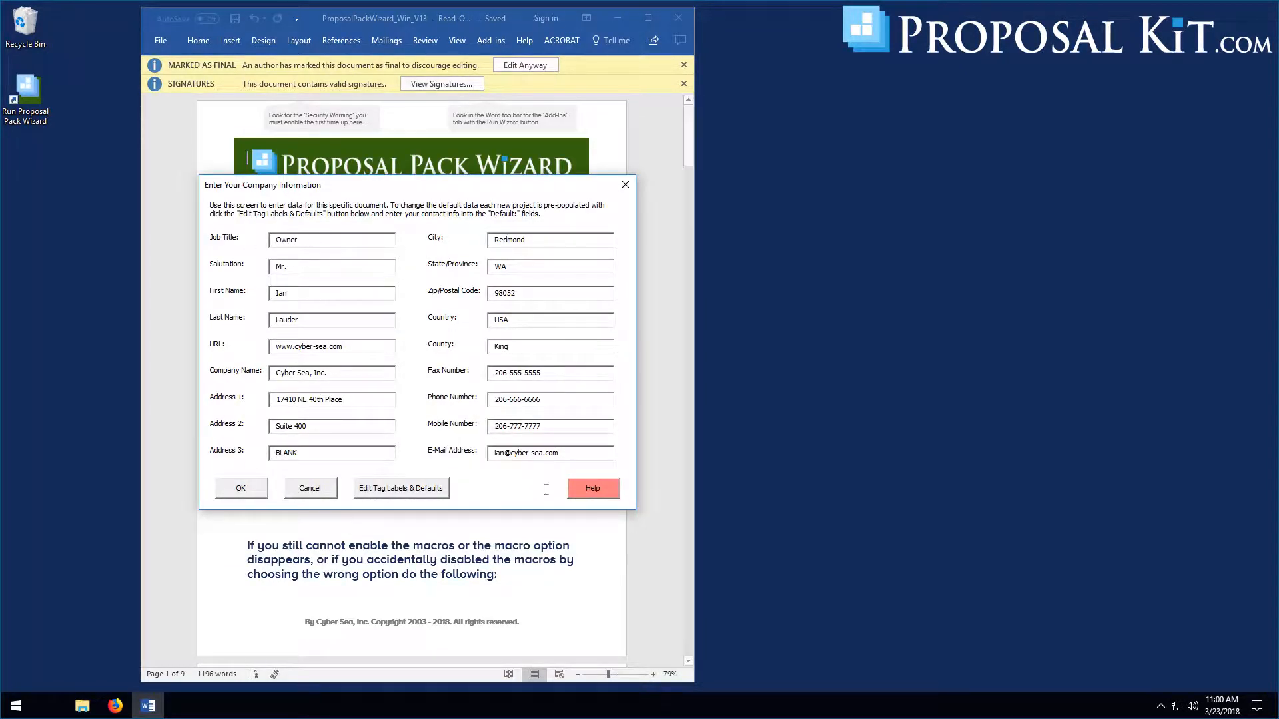
click(237, 491)
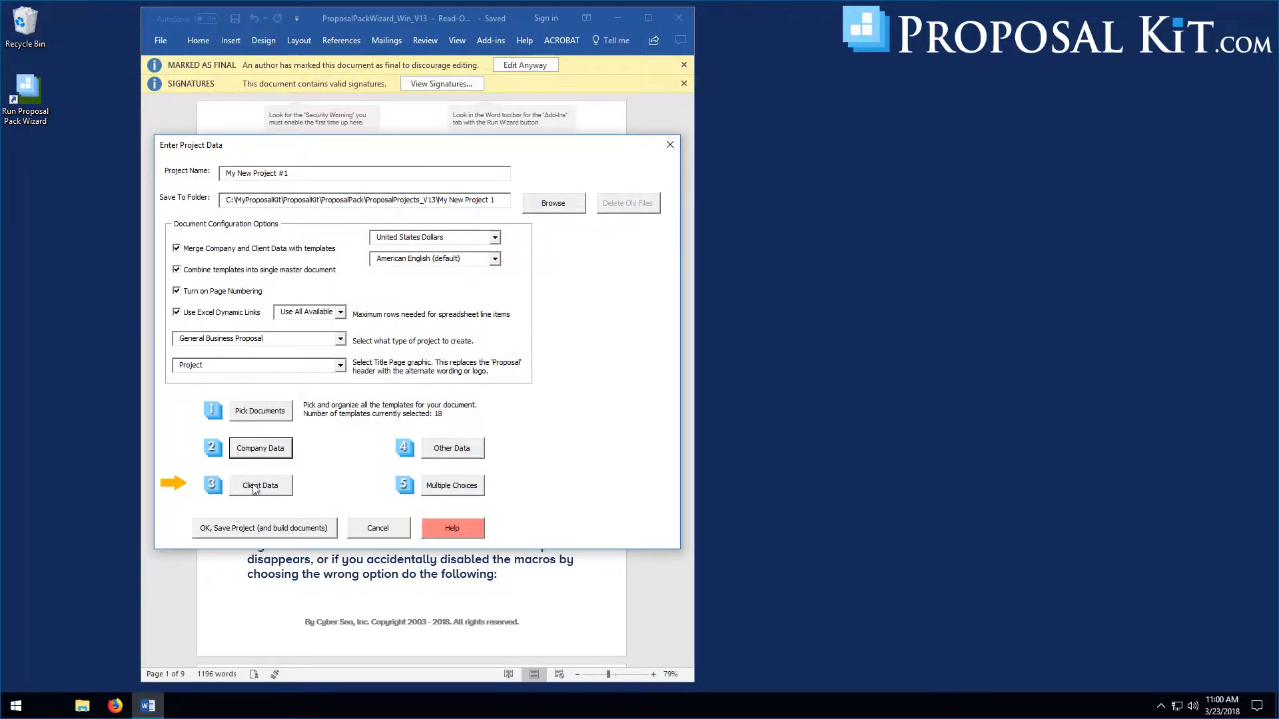
click(254, 489)
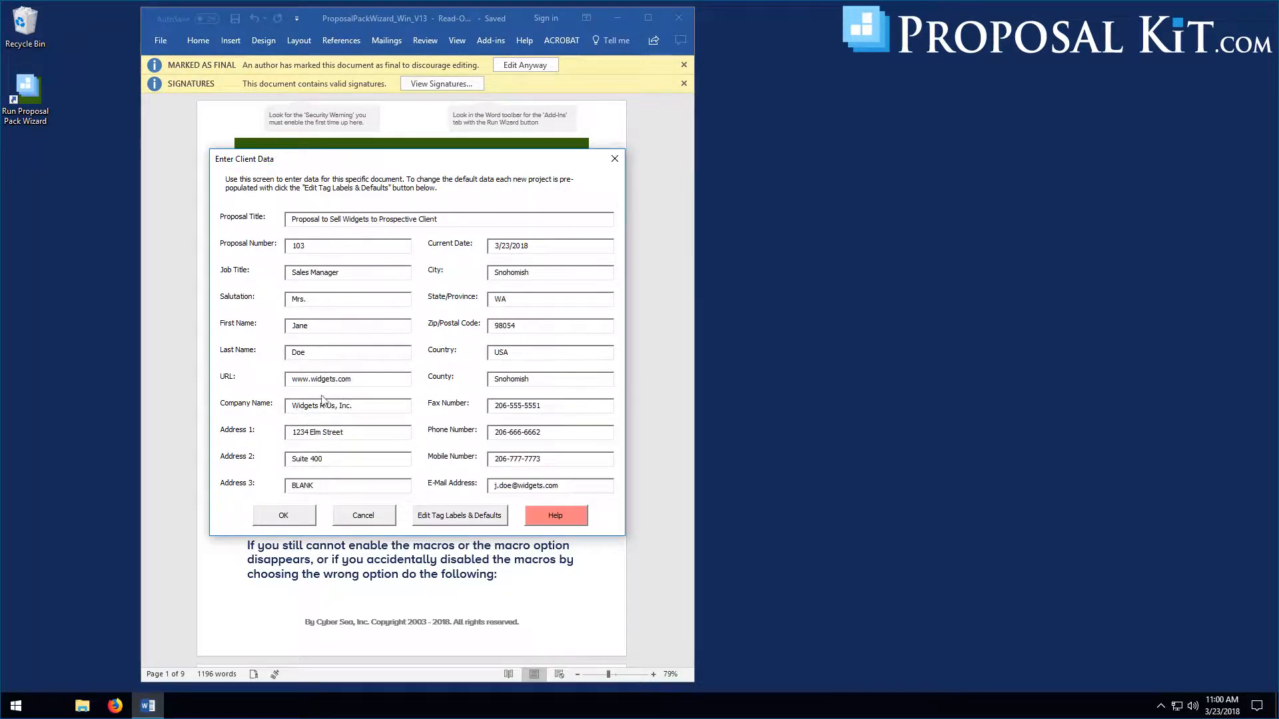
click(284, 516)
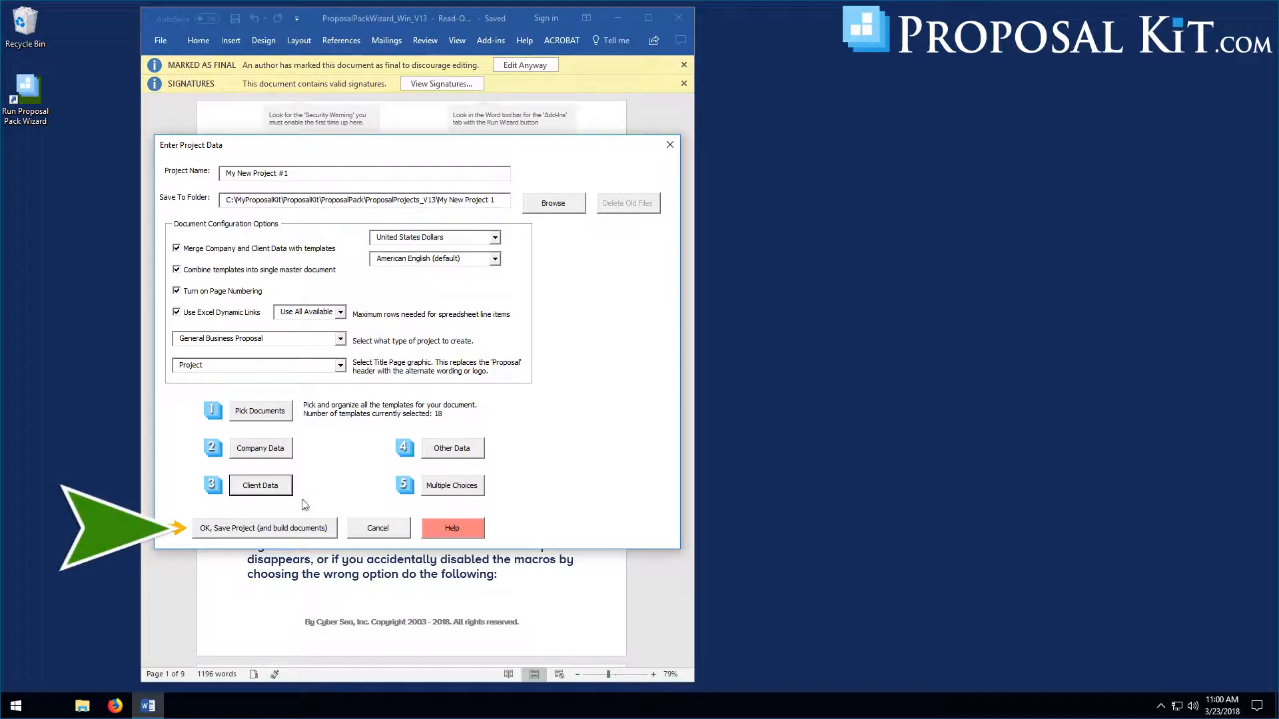
Step: Save the project and build its documents, opening the generated files for editing, including the CostSummaryCalculator spreadsheet
click(232, 528)
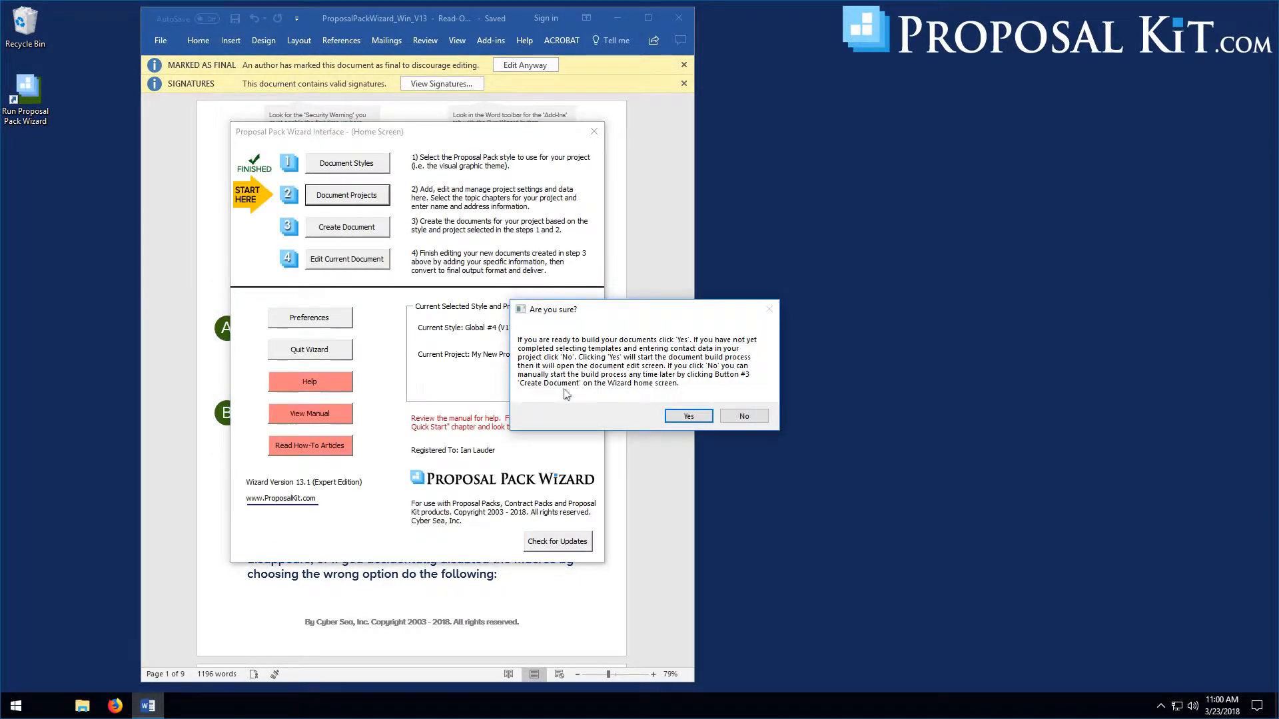
click(686, 416)
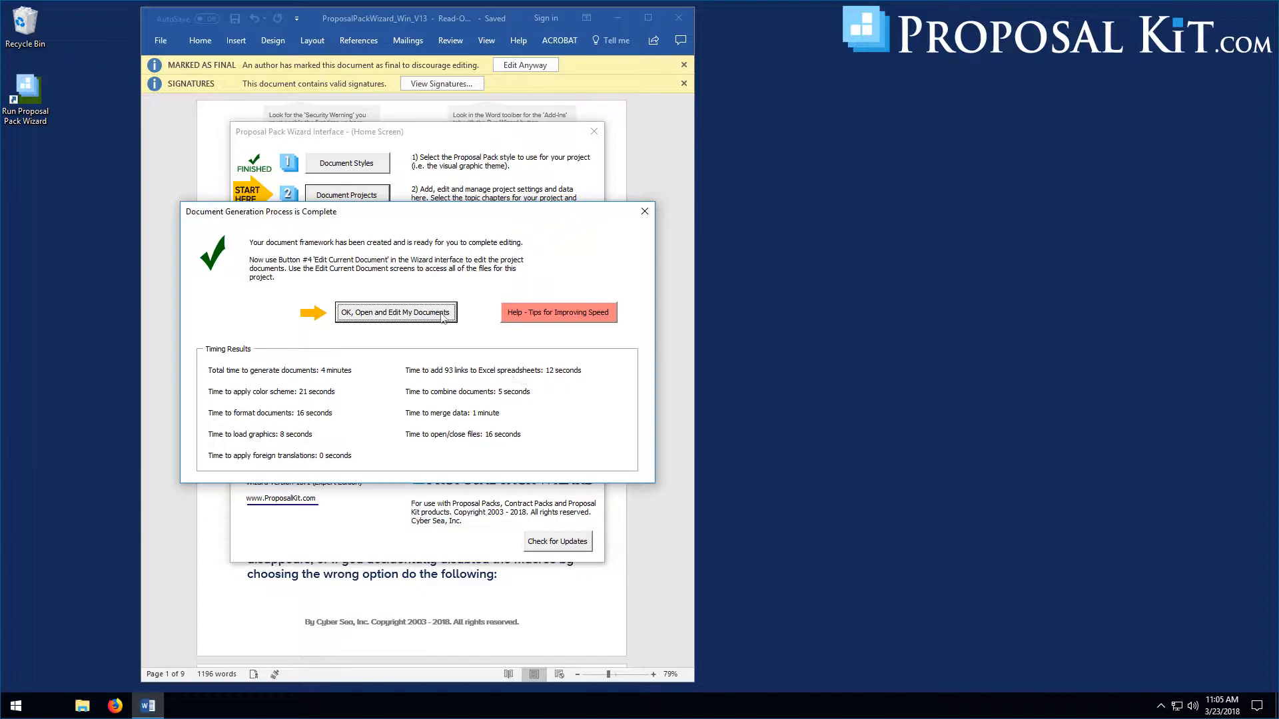
click(393, 313)
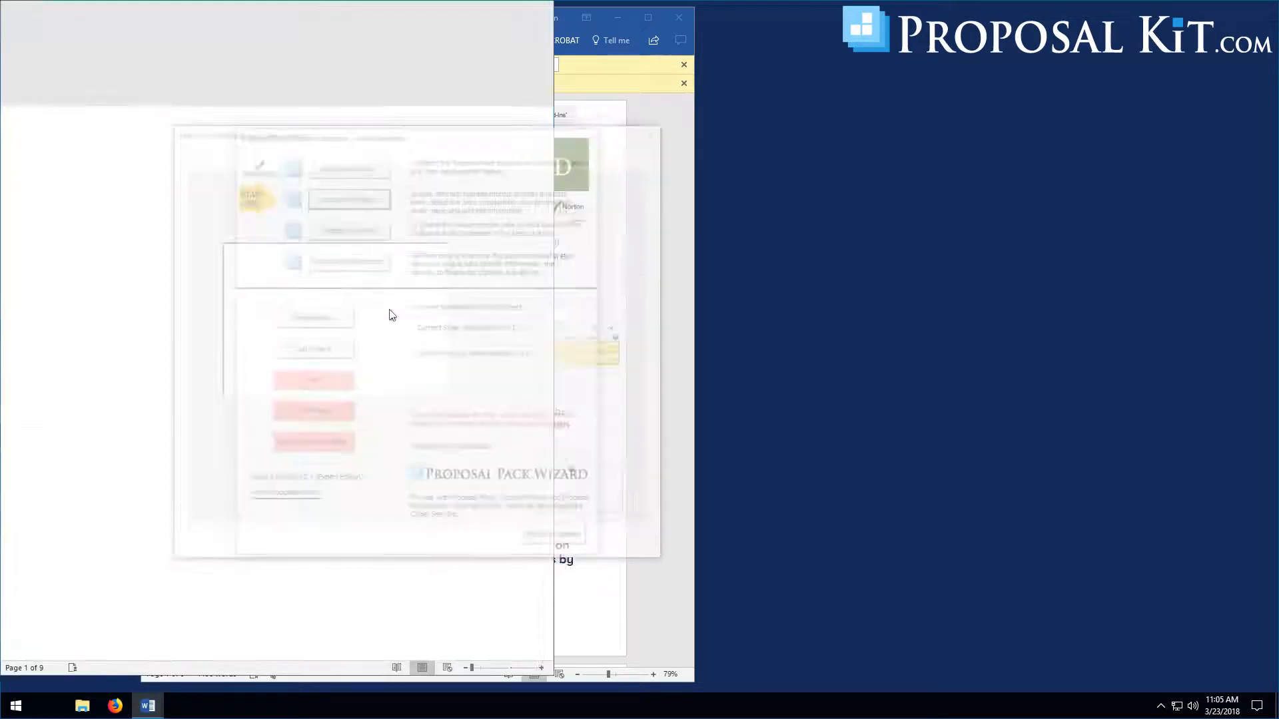
click(614, 403)
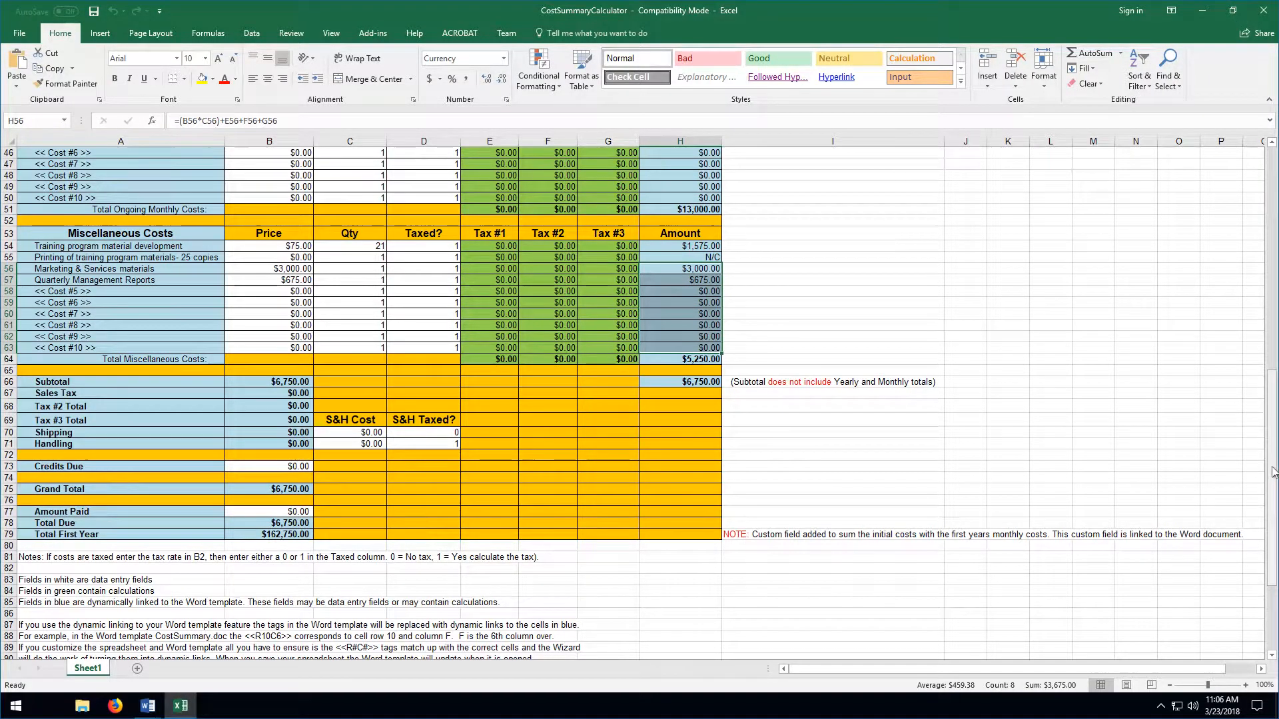
Step: Review the cost categories in the CostSummaryCalculator spreadsheet, from the development costs through the yearly and monthly costs to the totals
drag(1272, 472, 1272, 249)
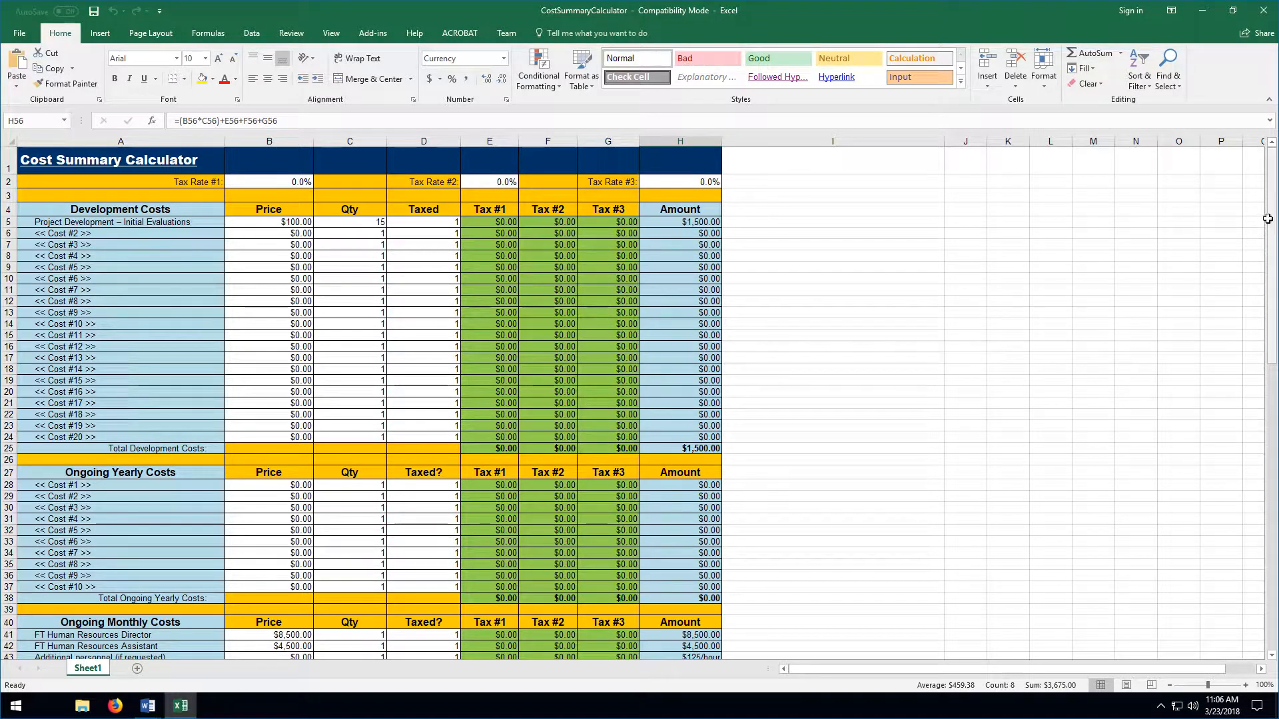
drag(1268, 219, 1270, 364)
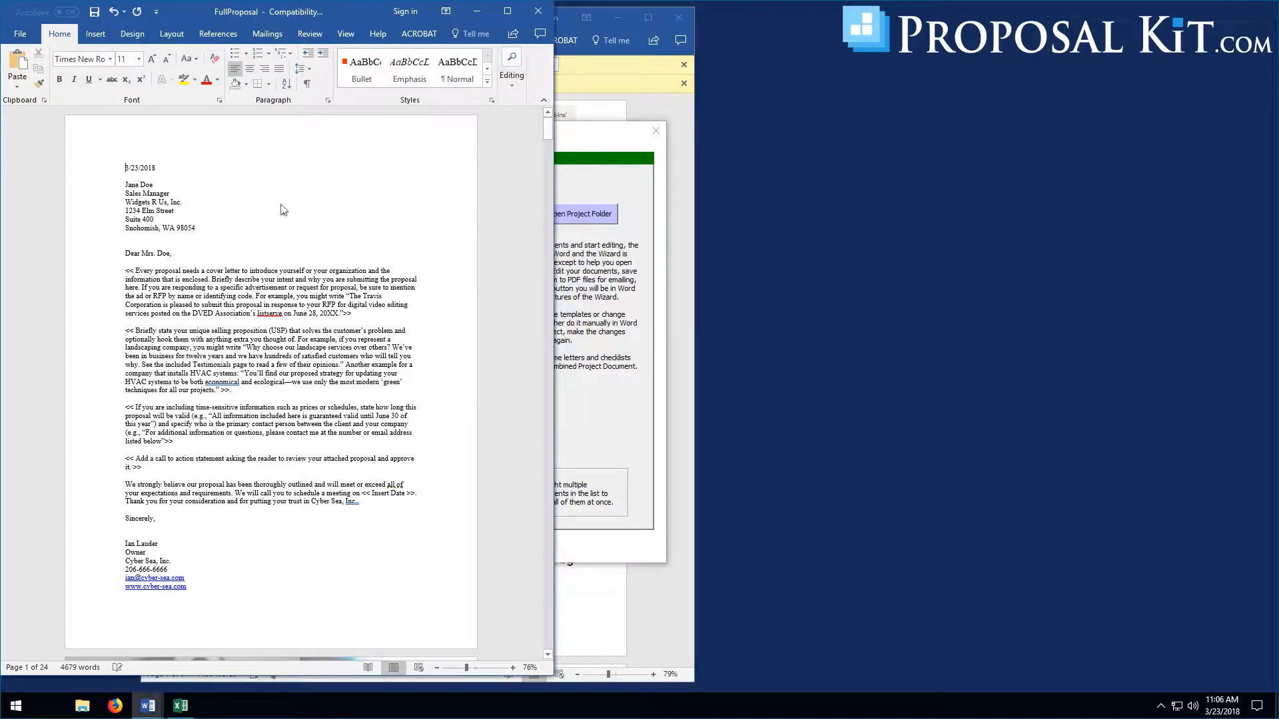
Step: Switch to the FullProposal document in Word and review it from the cover letter through the Executive Summary, Cost Summary, Project Deliverables and Accounting to the end
drag(337, 12, 609, 18)
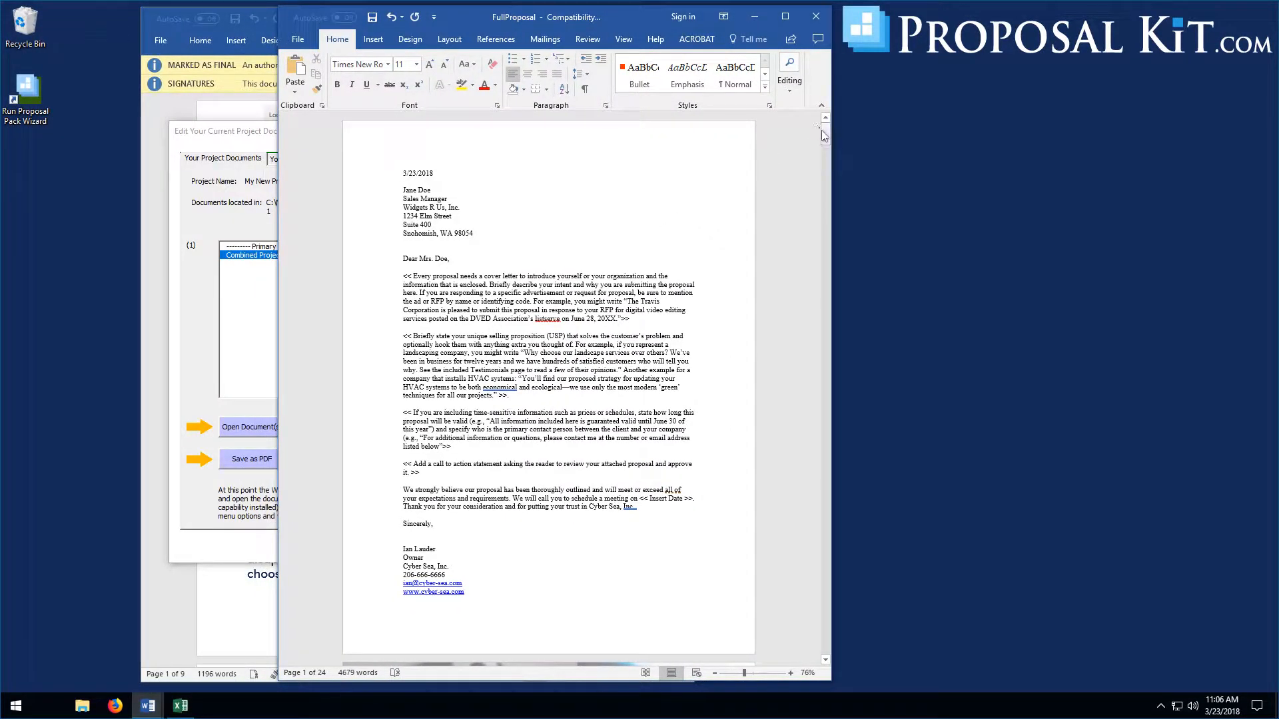
drag(825, 132, 819, 290)
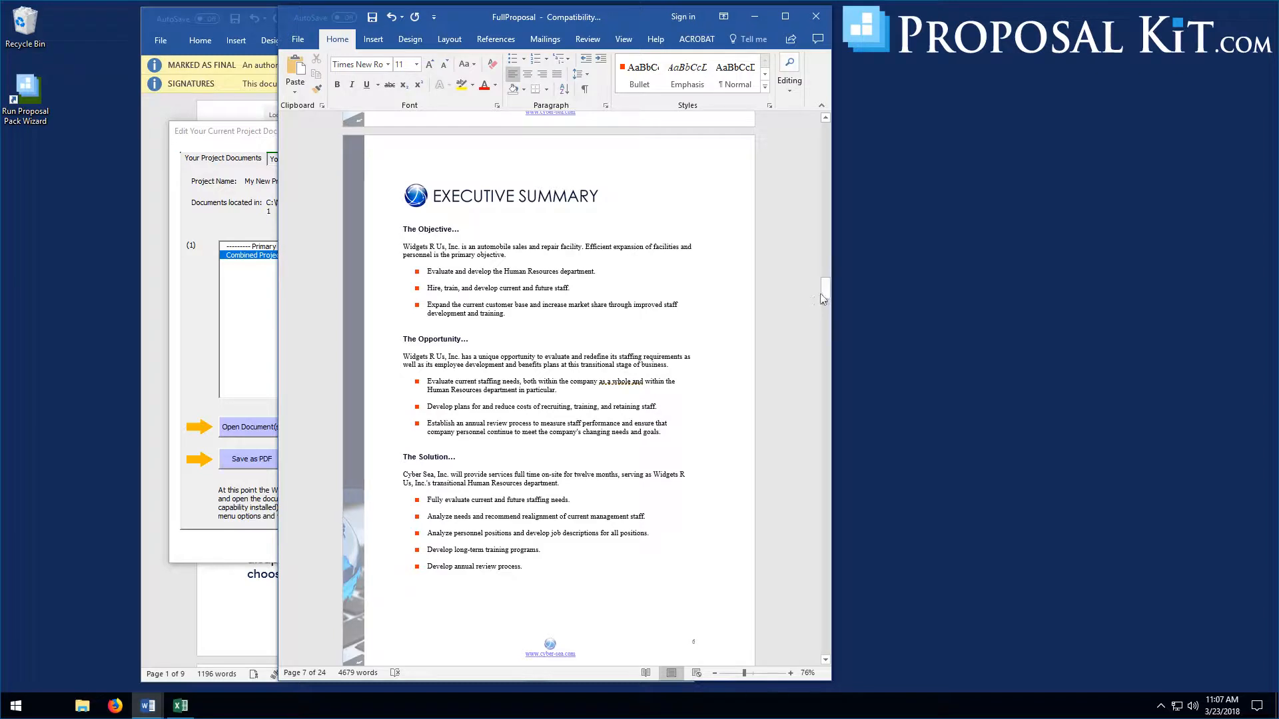
drag(824, 299, 826, 317)
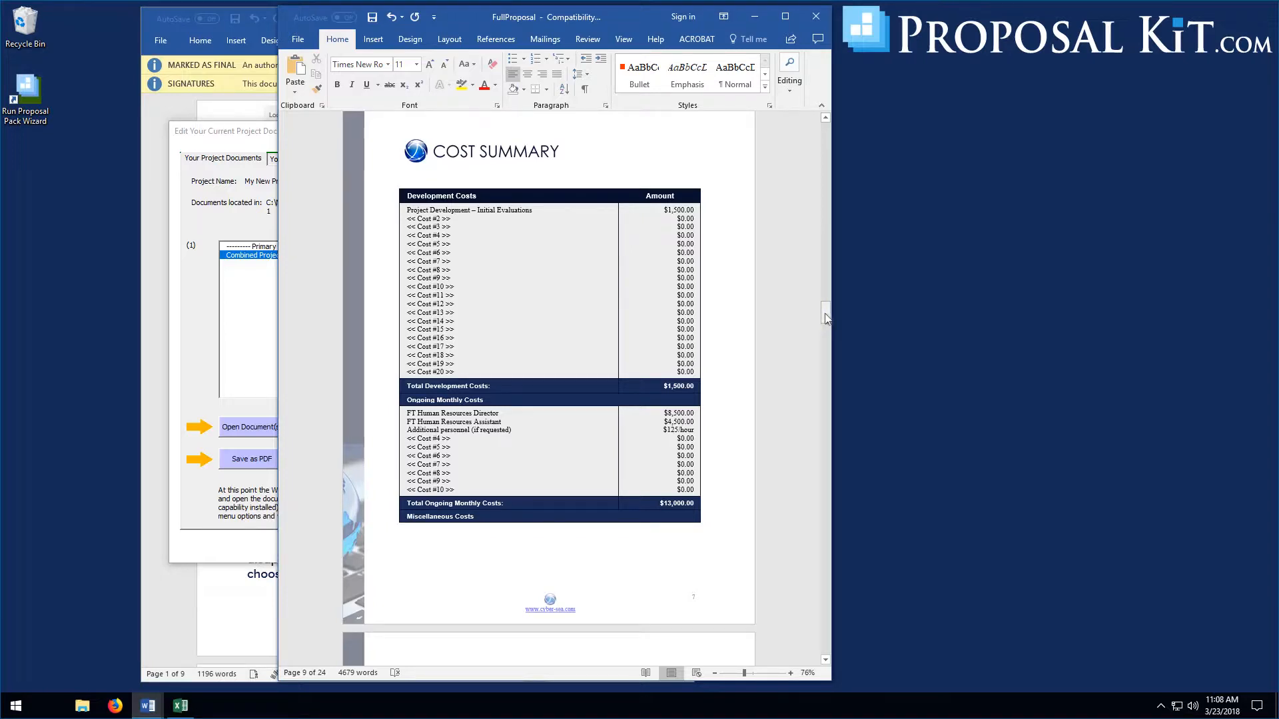
drag(826, 317, 819, 377)
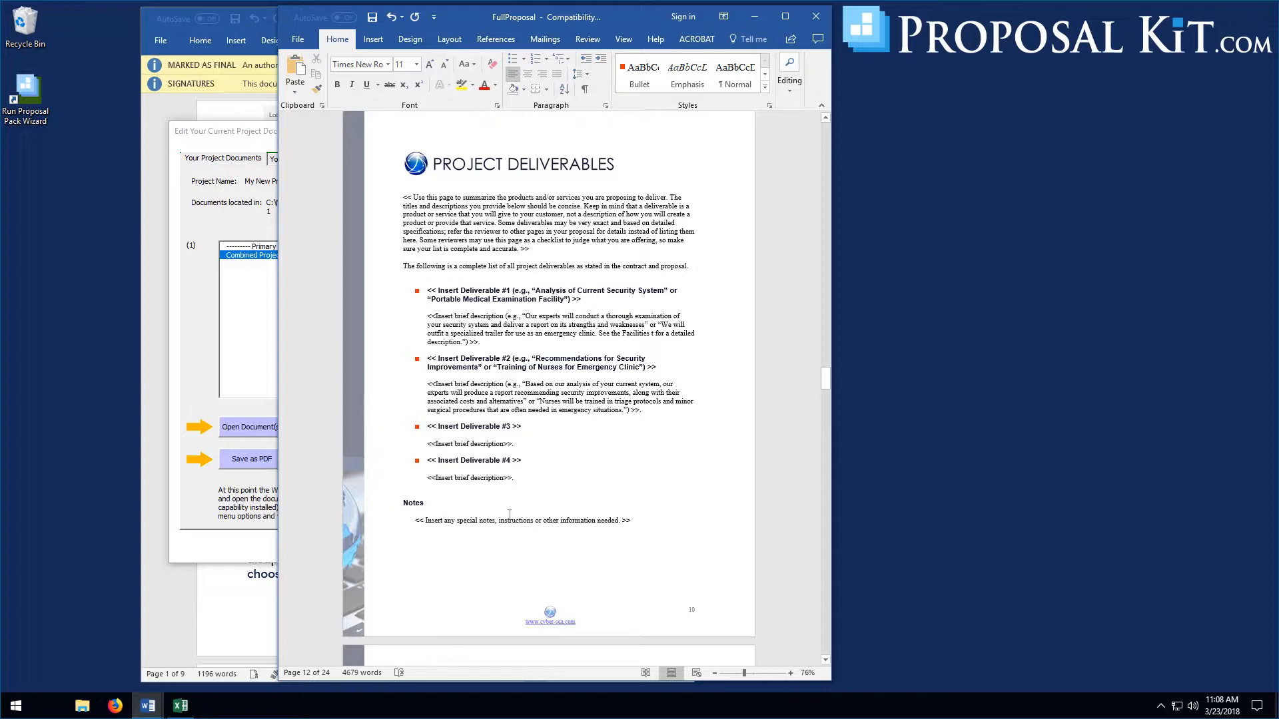
drag(826, 385, 826, 431)
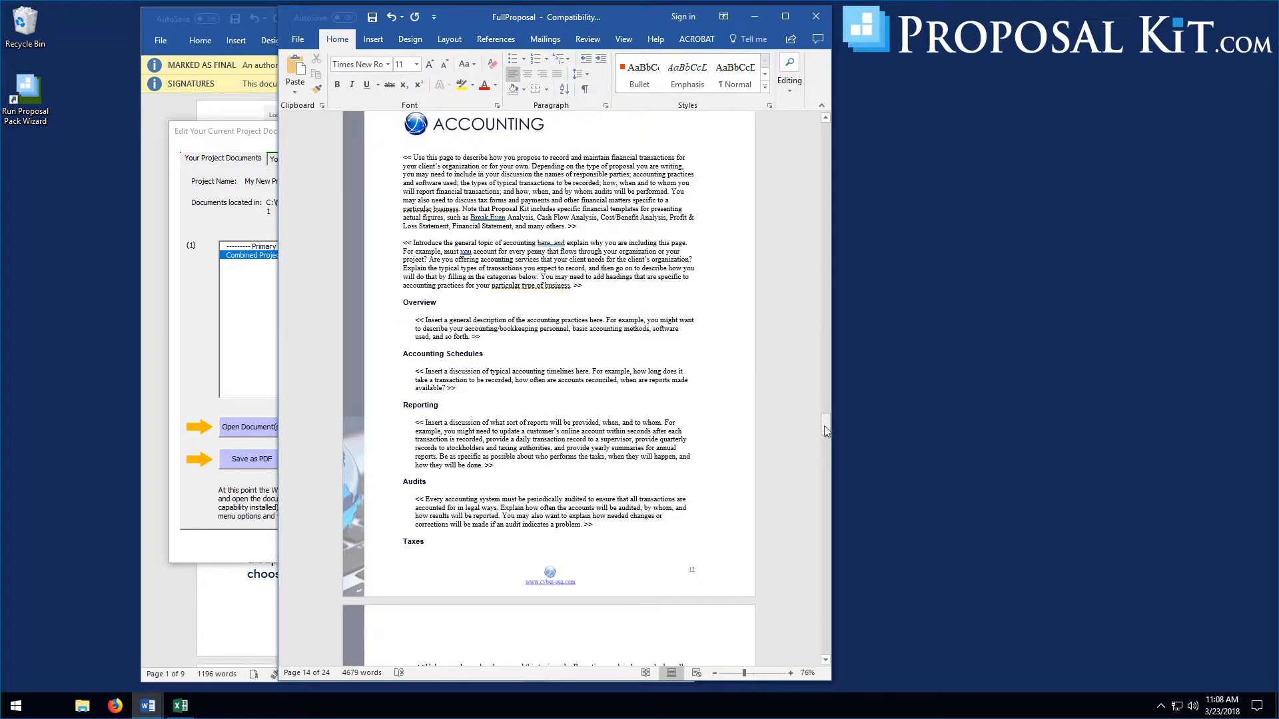
drag(822, 426, 830, 656)
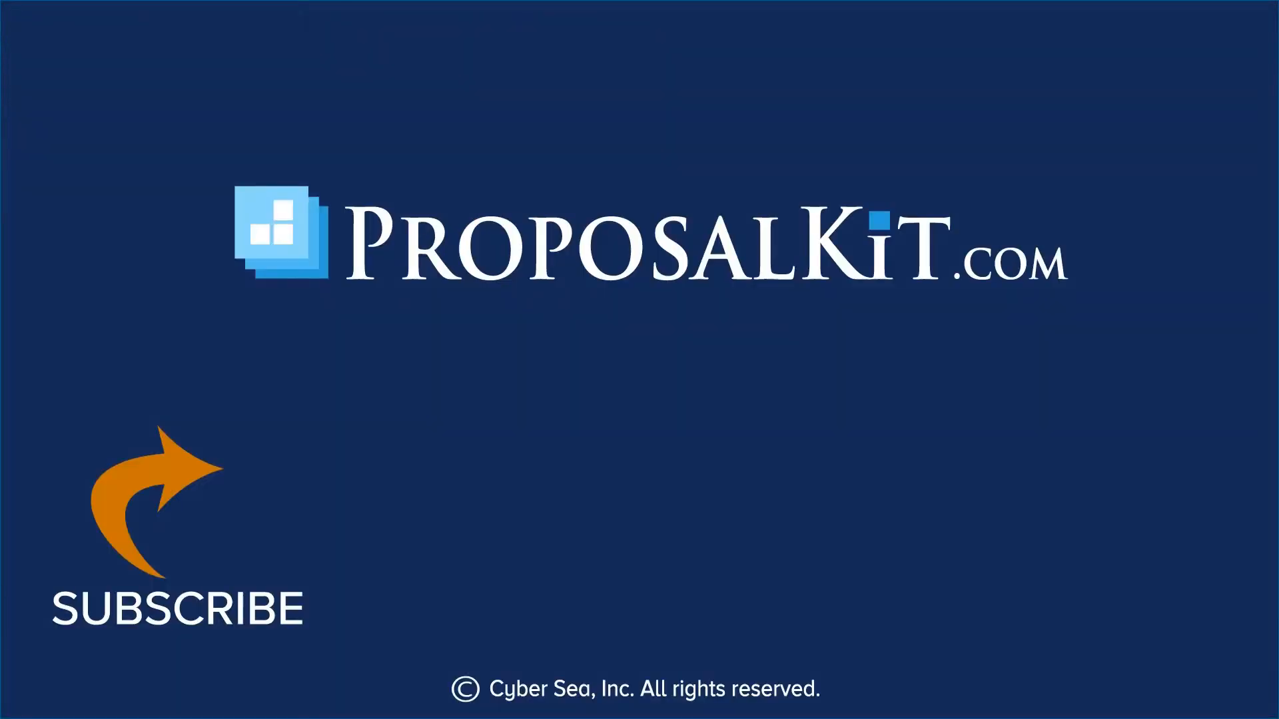